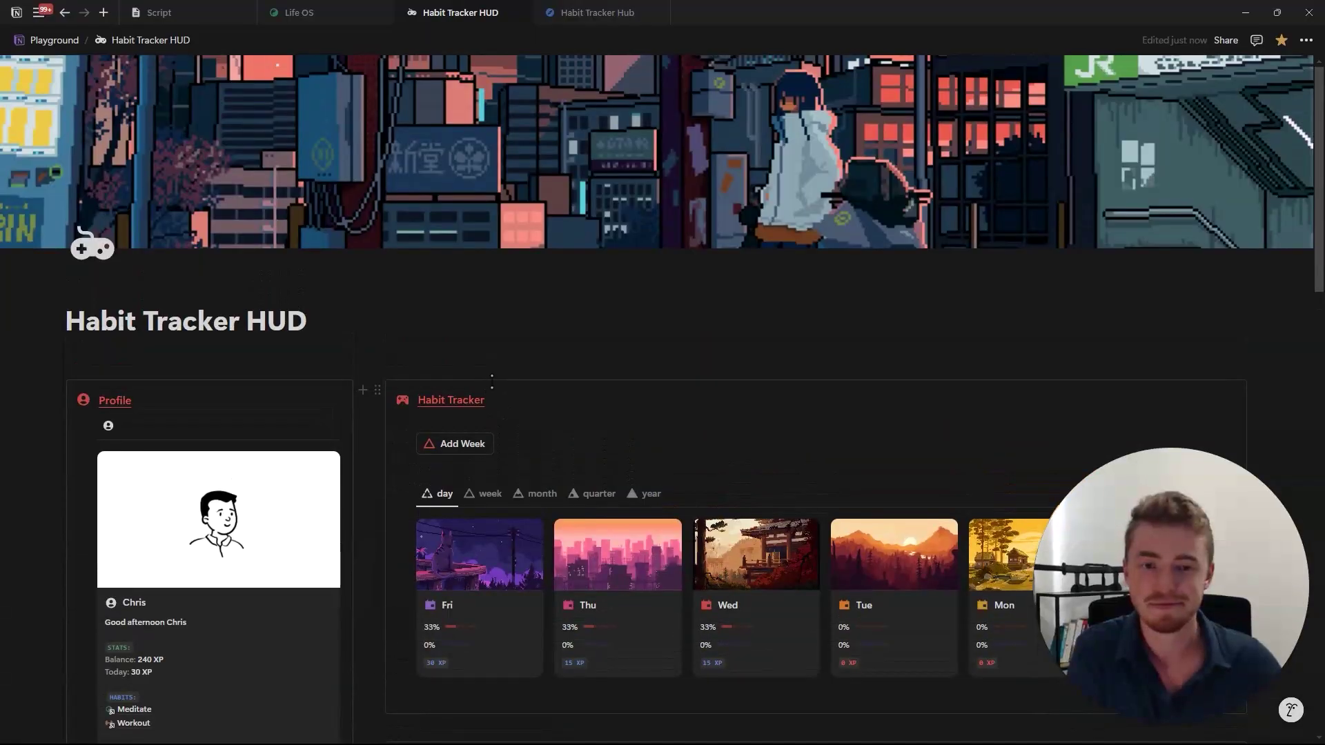
Scroll through the Habit Tracker HUD dashboard and briefly select its title text
scroll(512, 366, down, 5)
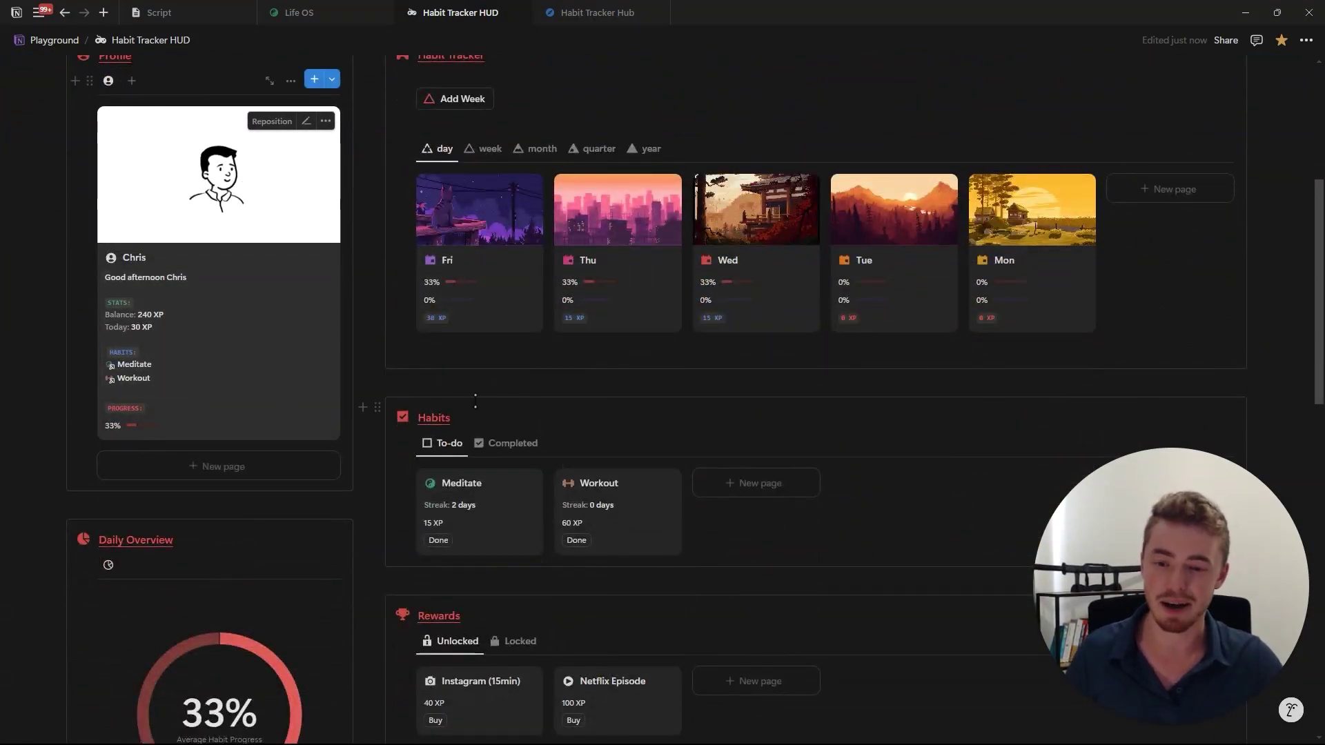
scroll(475, 400, down, 3)
scroll(565, 397, down, 5)
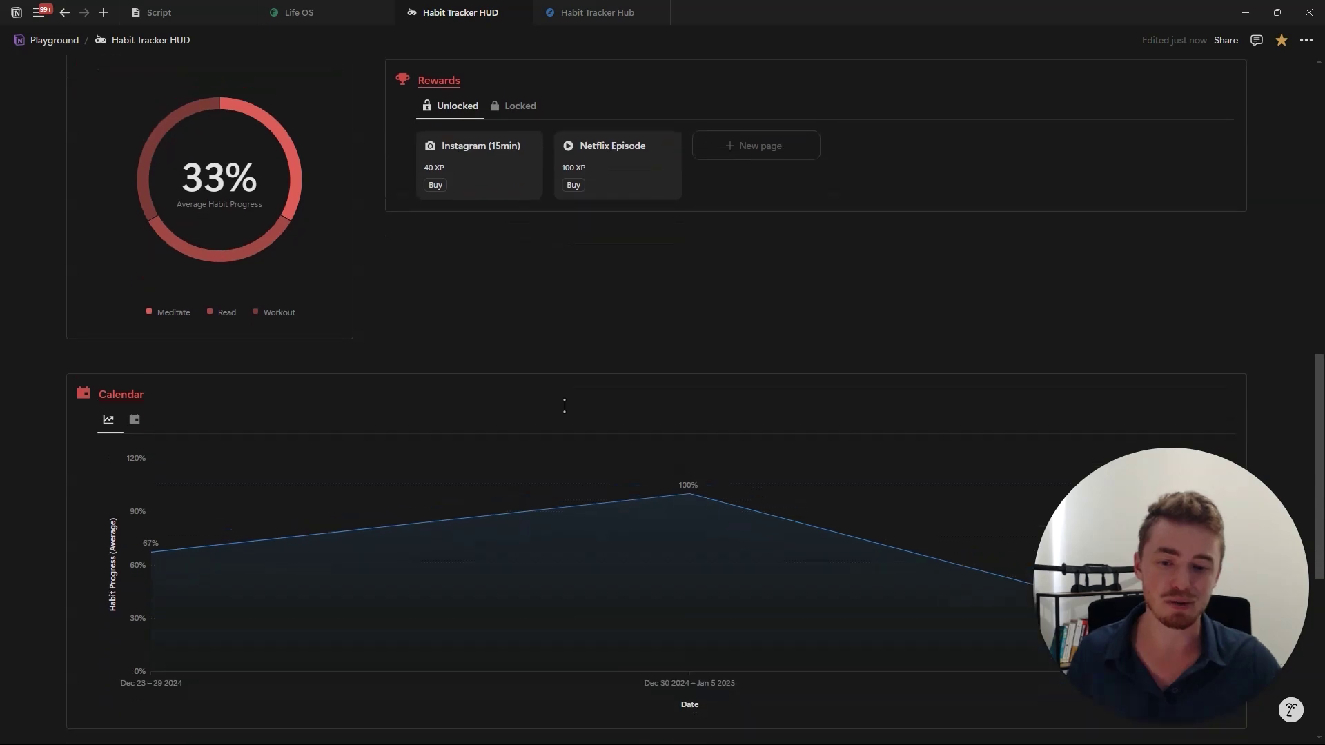
scroll(556, 428, up, 13)
scroll(173, 461, down, 3)
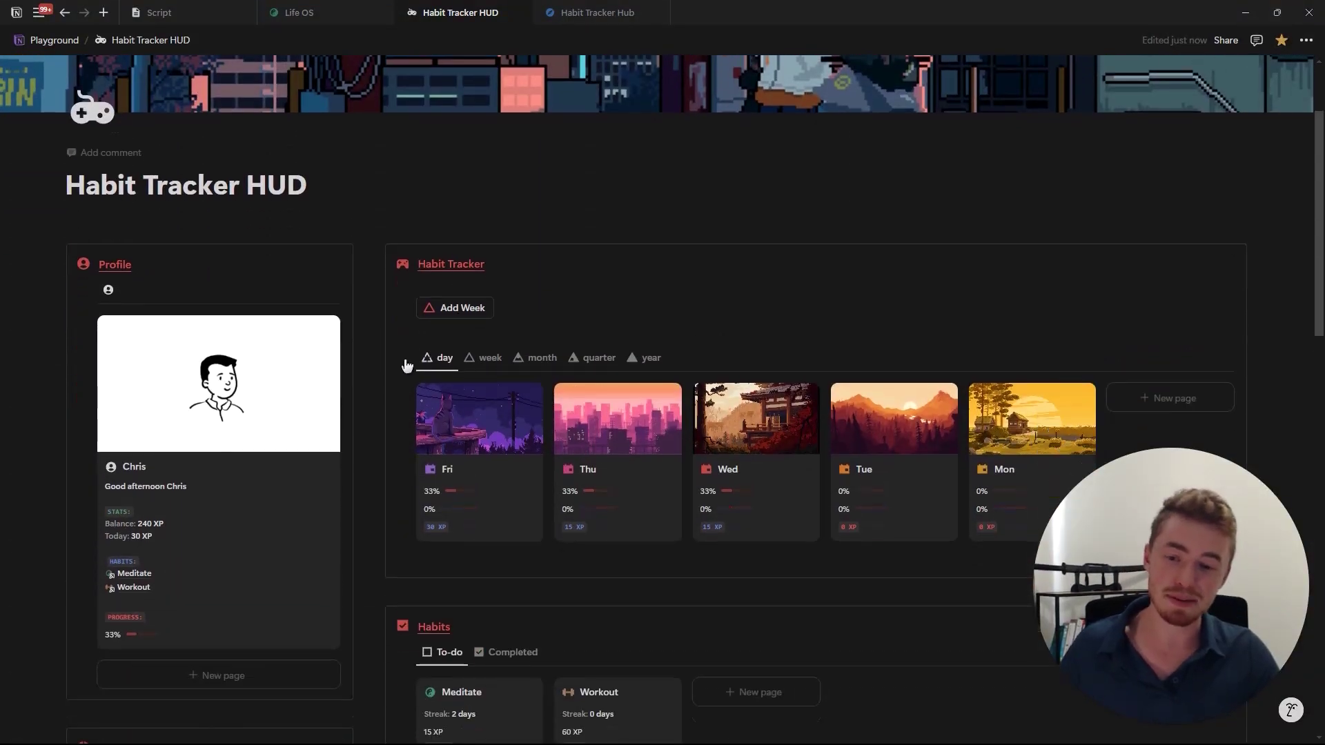
scroll(173, 461, down, 3)
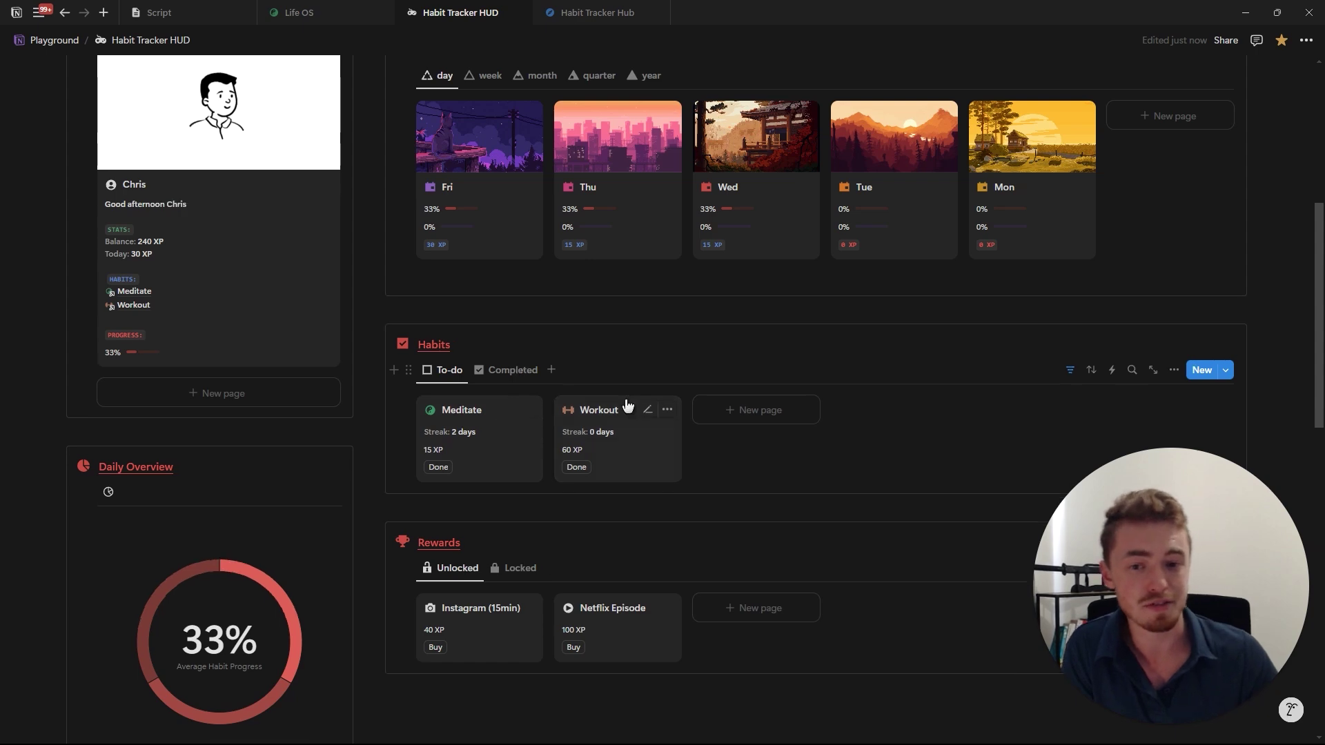
scroll(635, 428, down, 4)
scroll(619, 385, down, 2)
scroll(619, 385, up, 8)
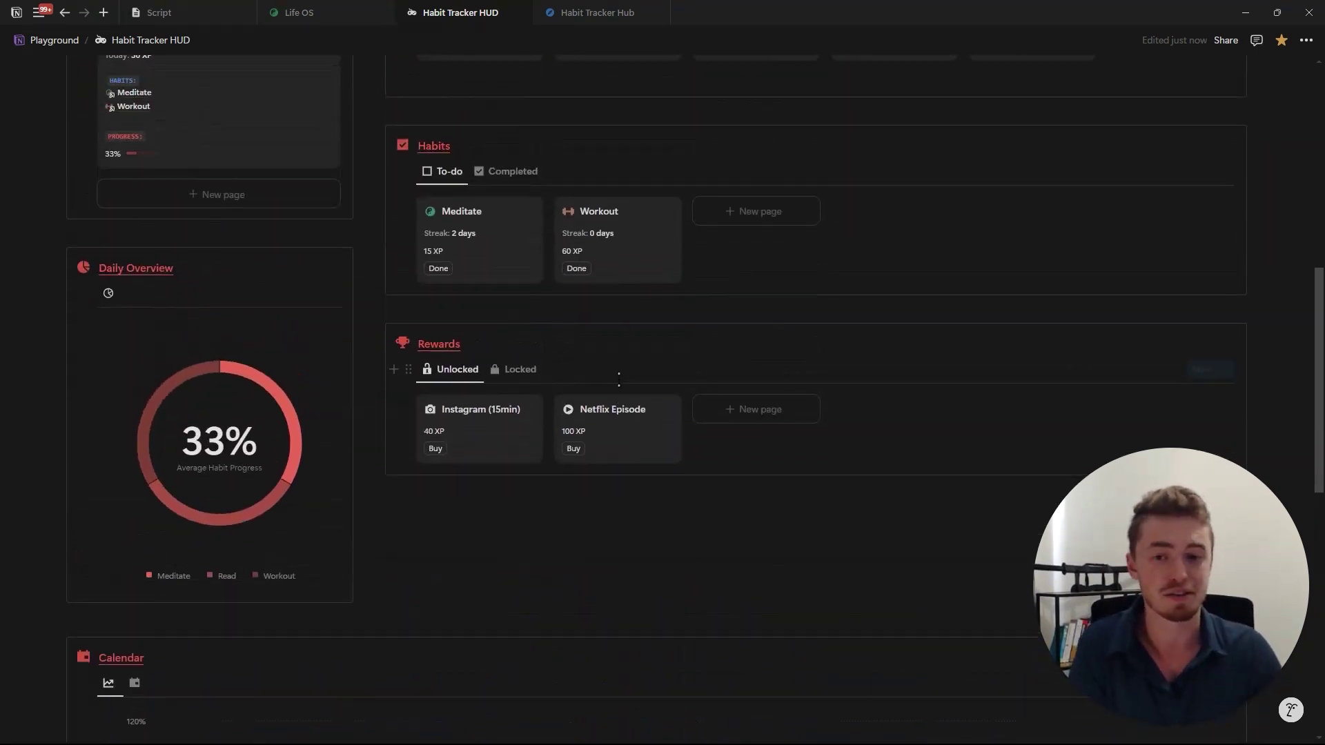
scroll(619, 378, up, 4)
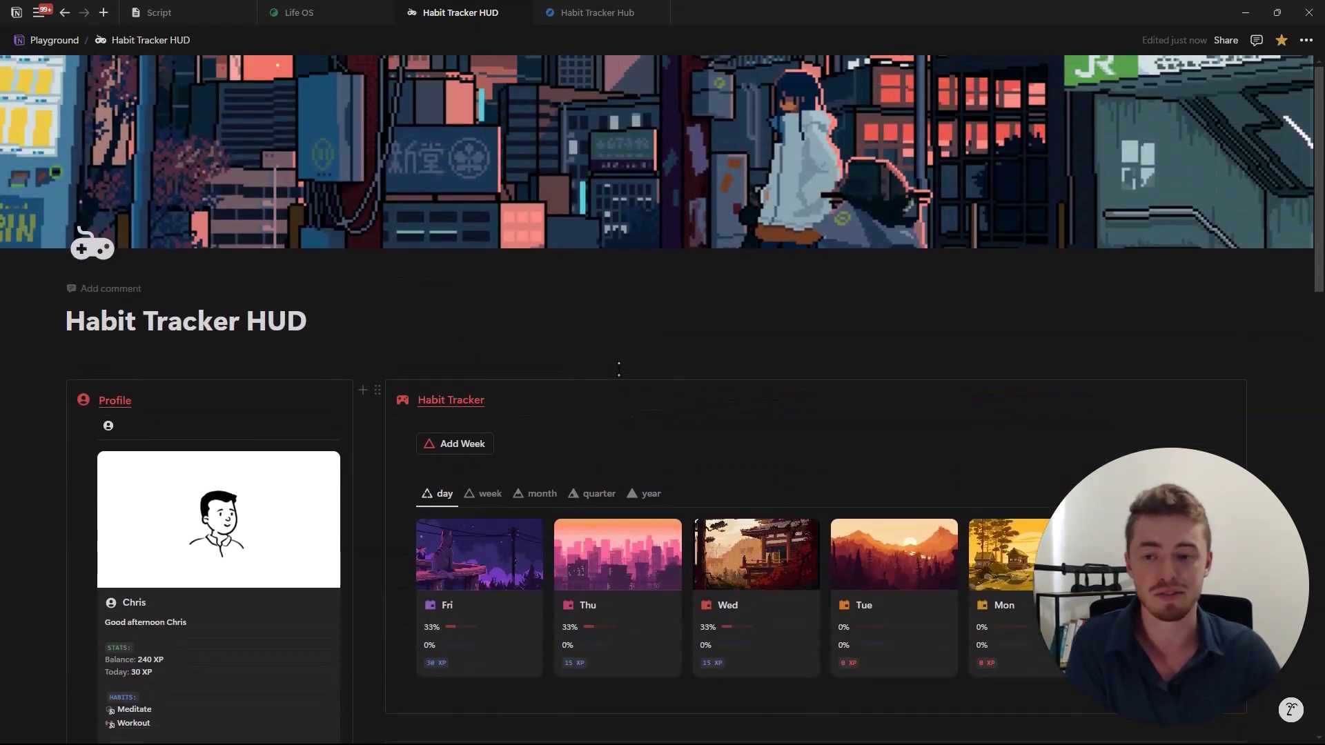
drag(274, 307, 320, 316)
click(338, 319)
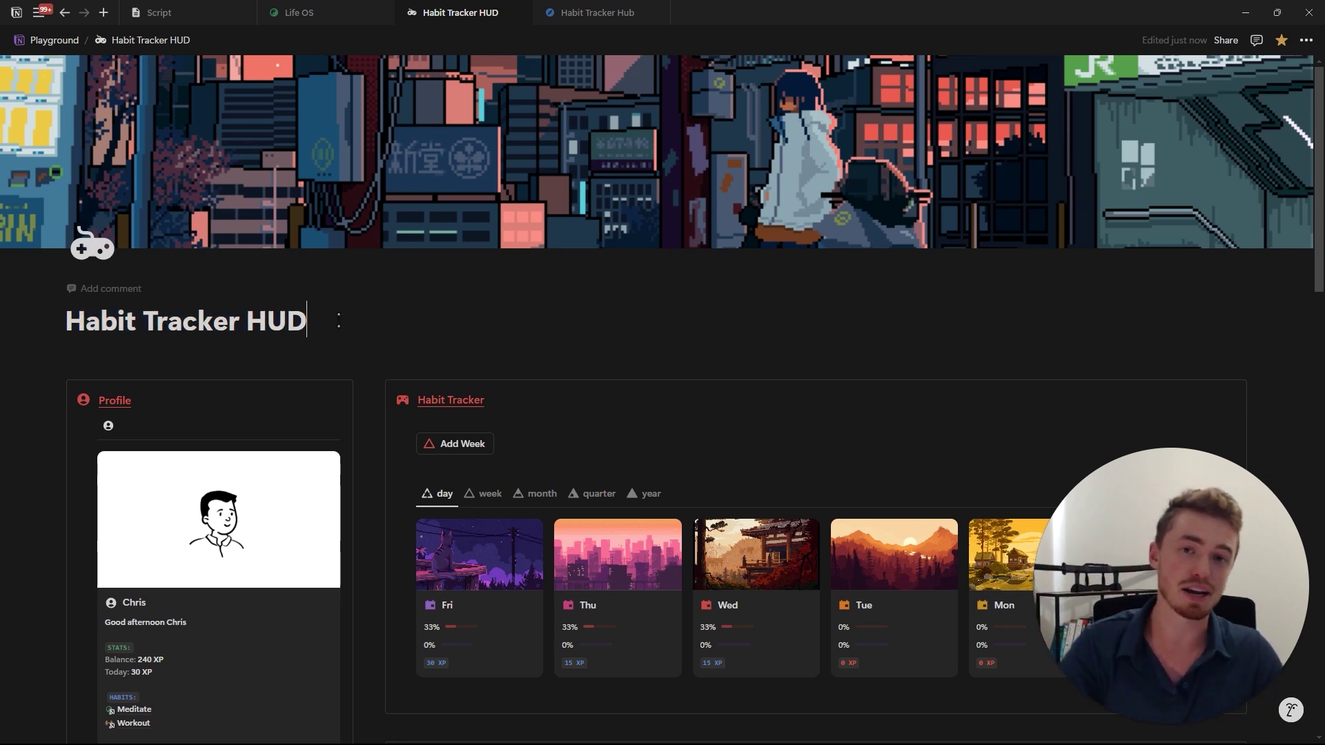
scroll(338, 319, down, 5)
scroll(435, 348, up, 5)
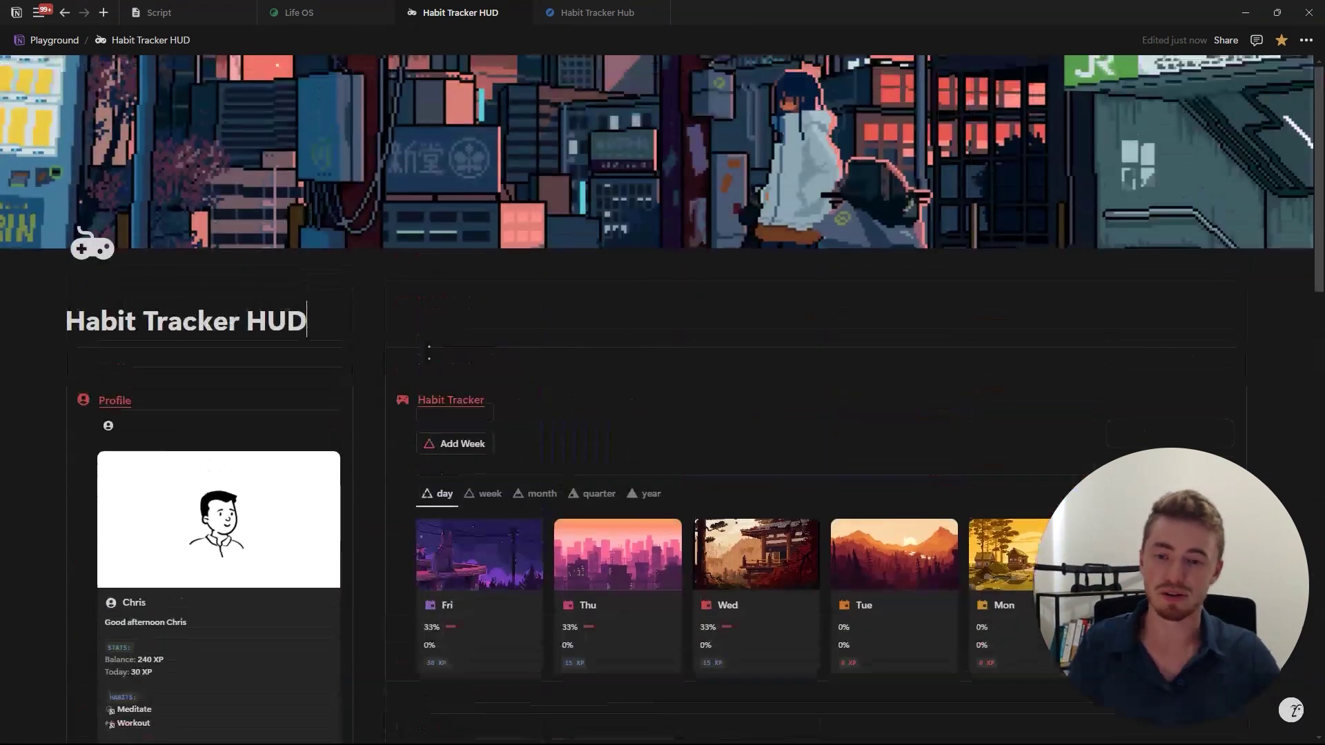
Look over the Habit Tracker Hub page in the other tab
key(ctrl+Tab)
scroll(569, 317, down, 8)
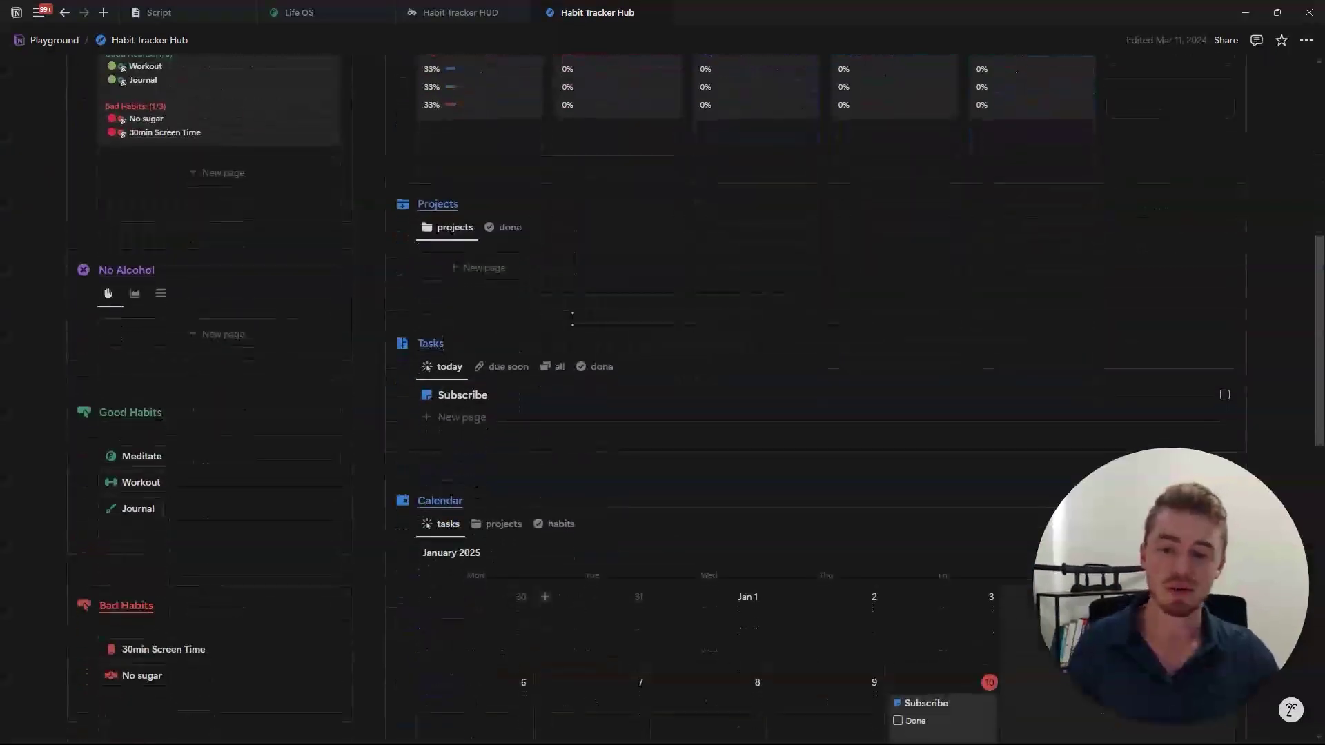
scroll(569, 316, up, 4)
scroll(569, 317, up, 10)
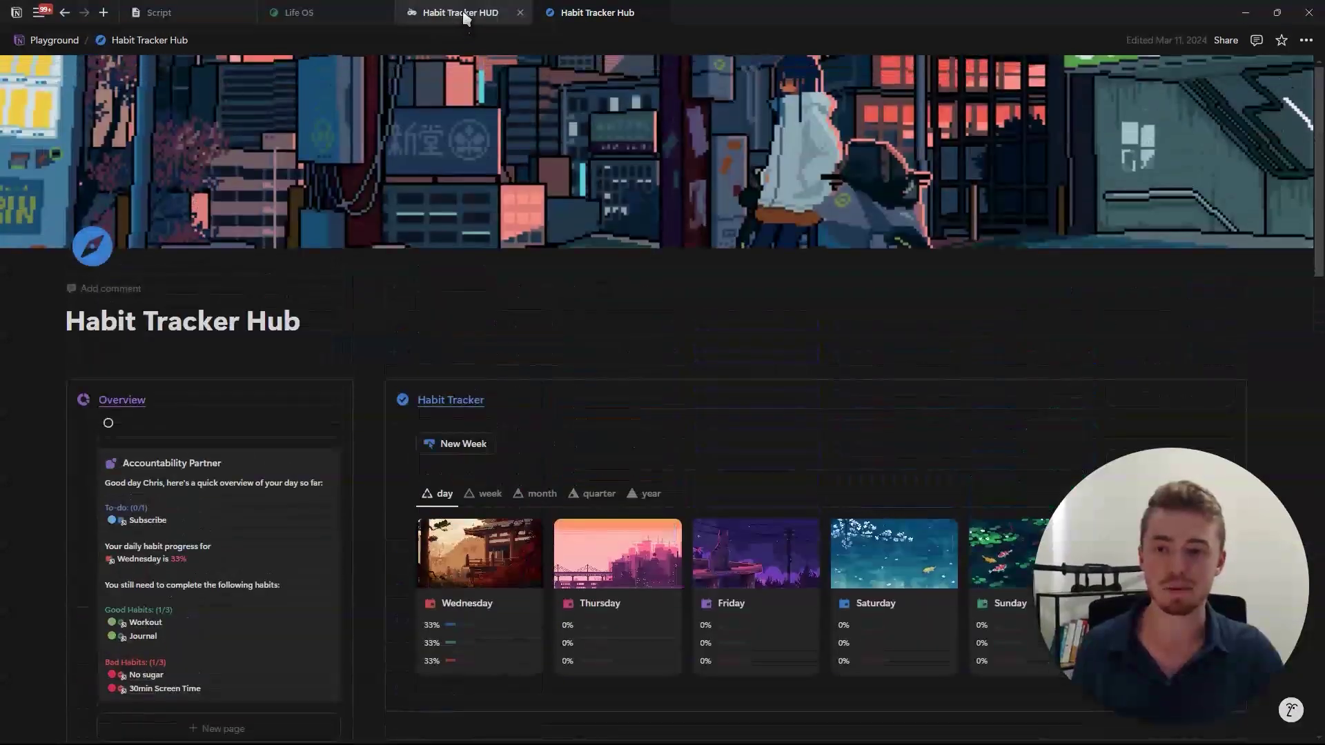
Return to the Habit Tracker HUD and scroll to the Profile section showing 210 XP
key(ctrl+shift+Tab)
scroll(586, 211, down, 5)
scroll(586, 220, down, 9)
scroll(586, 220, up, 13)
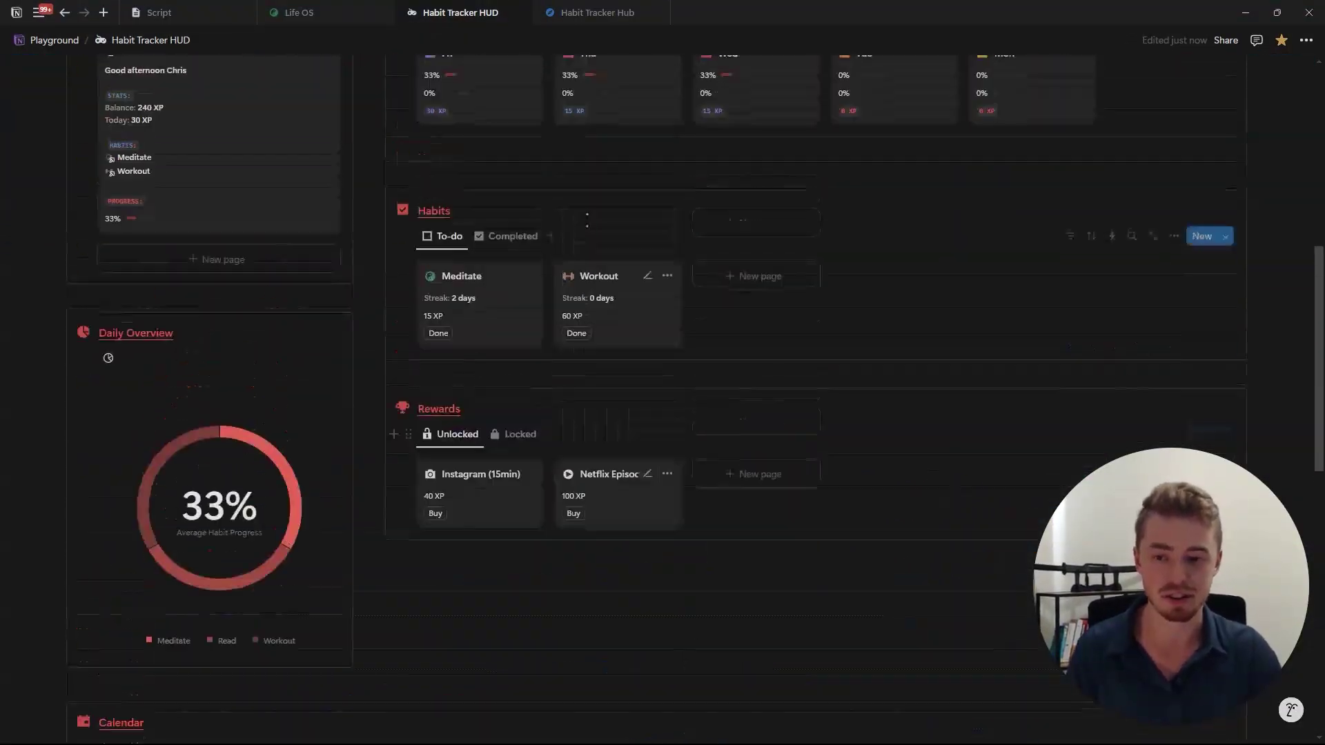
scroll(438, 352, down, 5)
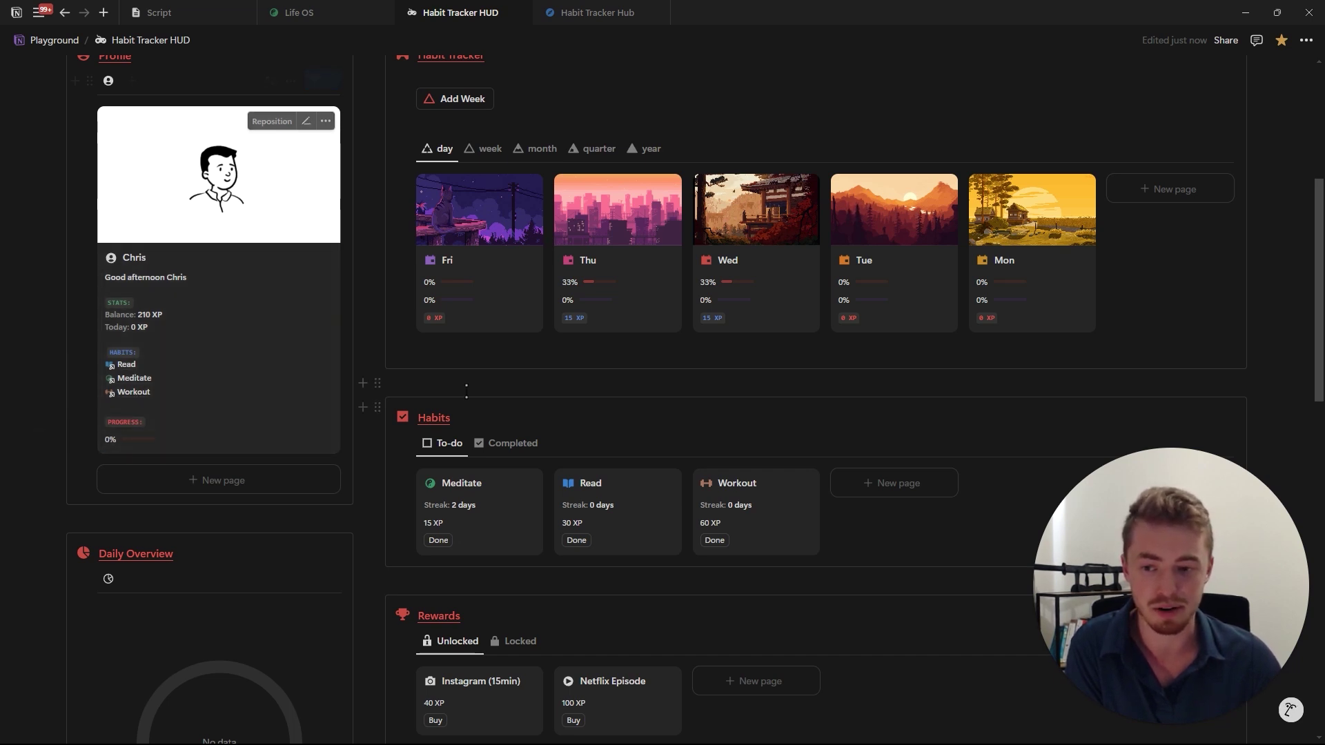
scroll(252, 371, up, 2)
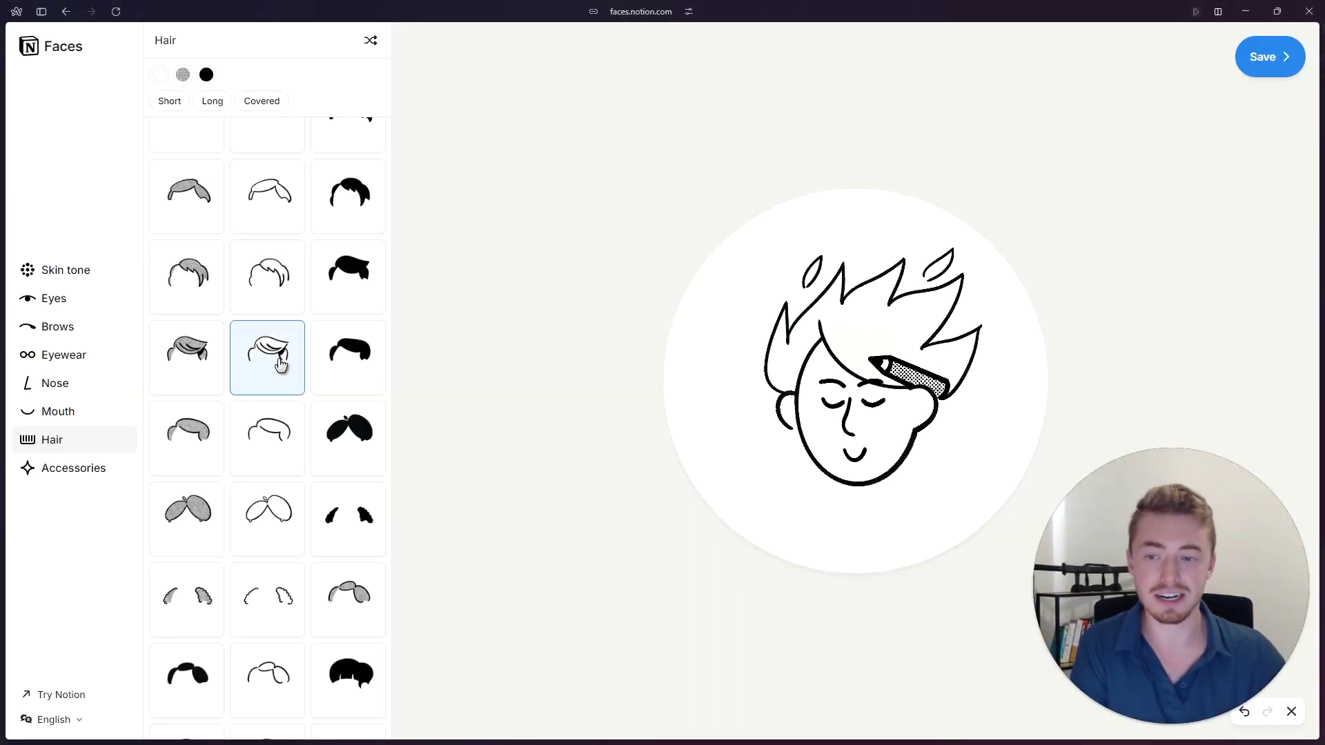
Try the swept hairstyle on the avatar, then settle on the big dark hairstyle
click(280, 364)
scroll(276, 355, down, 10)
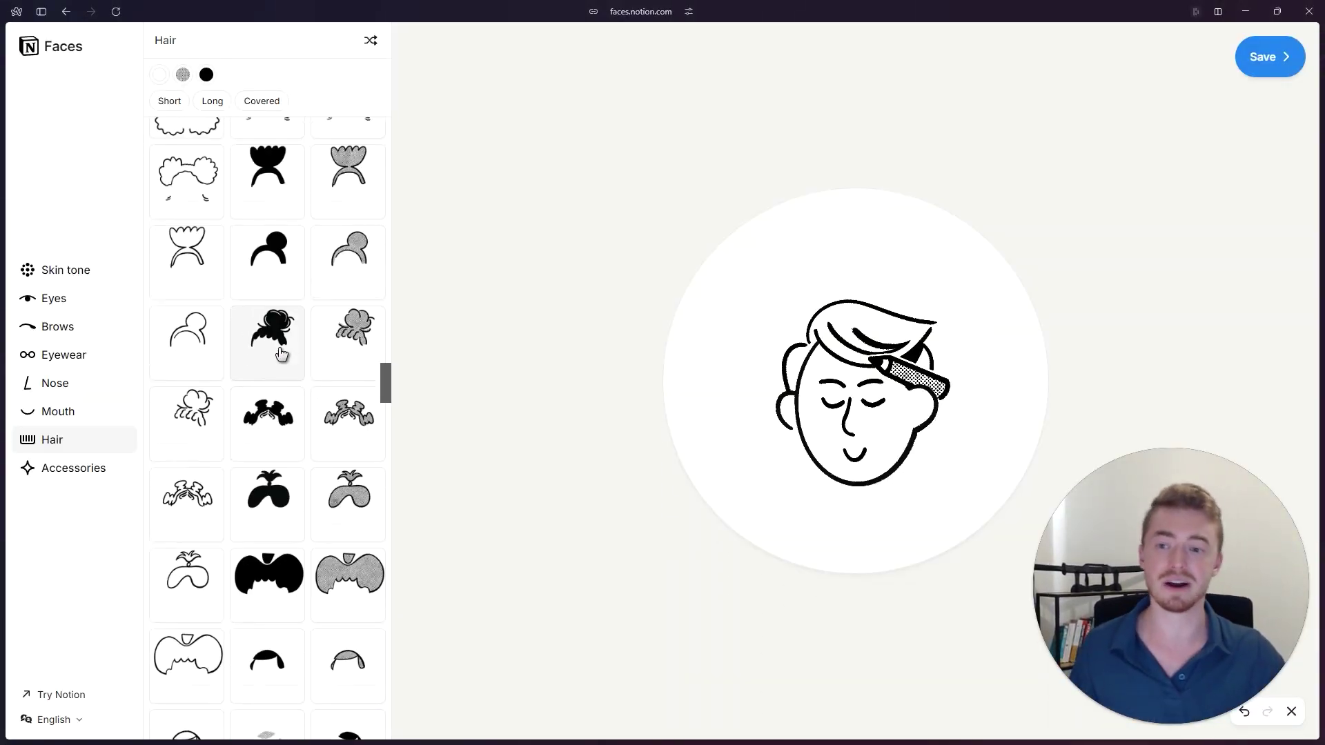
scroll(281, 353, up, 10)
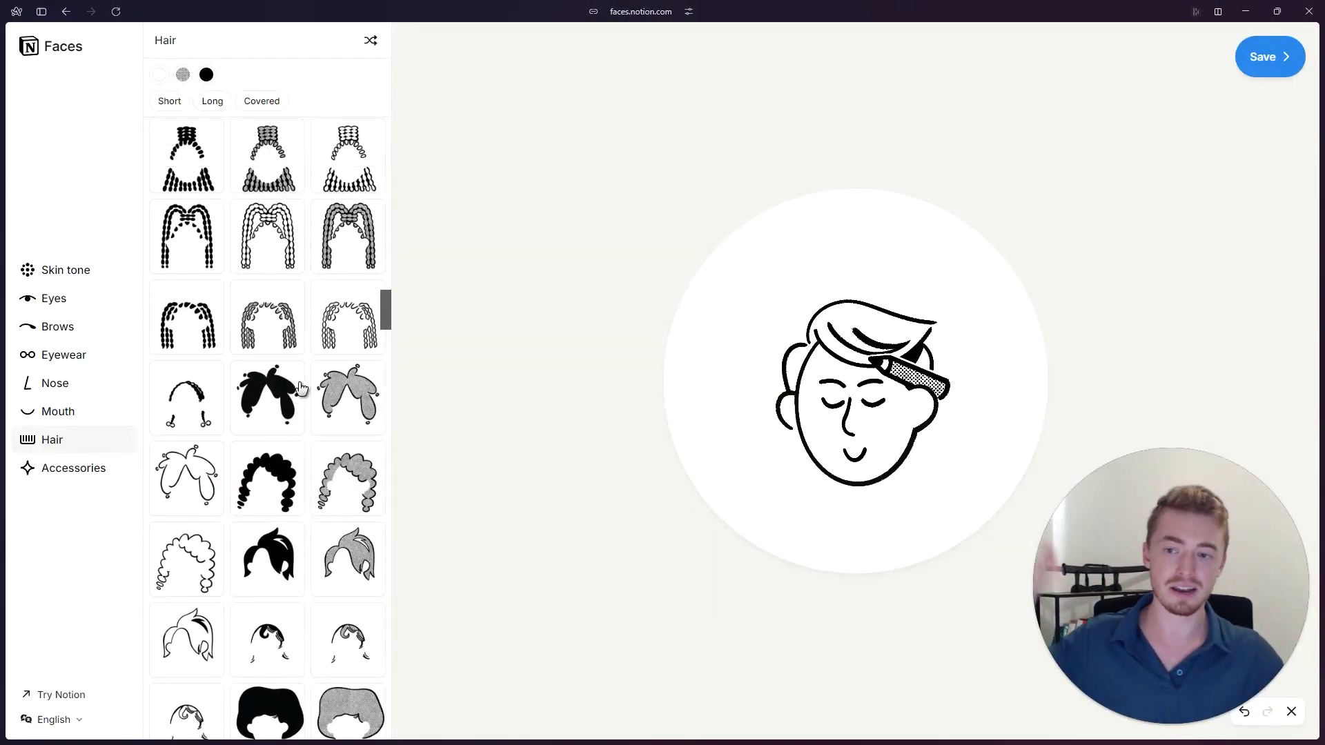
click(301, 389)
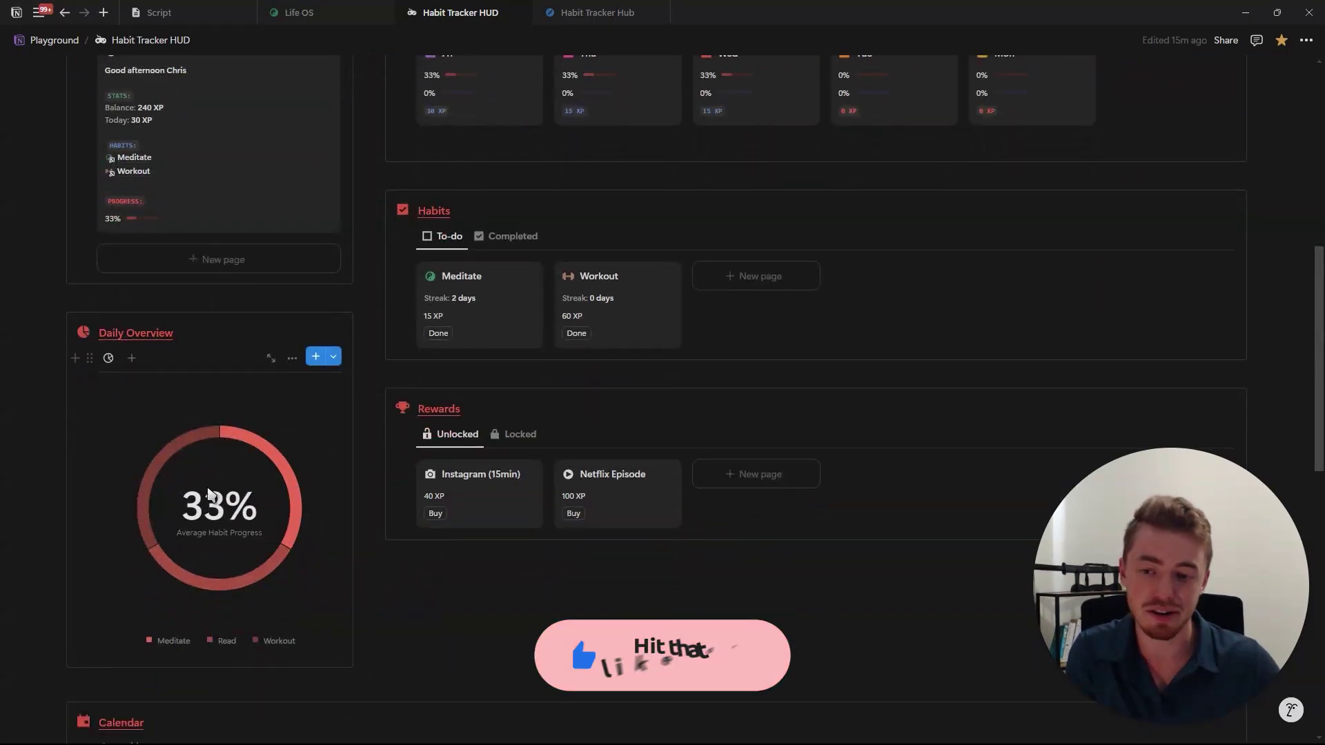
scroll(209, 484, down, 4)
scroll(334, 481, down, 2)
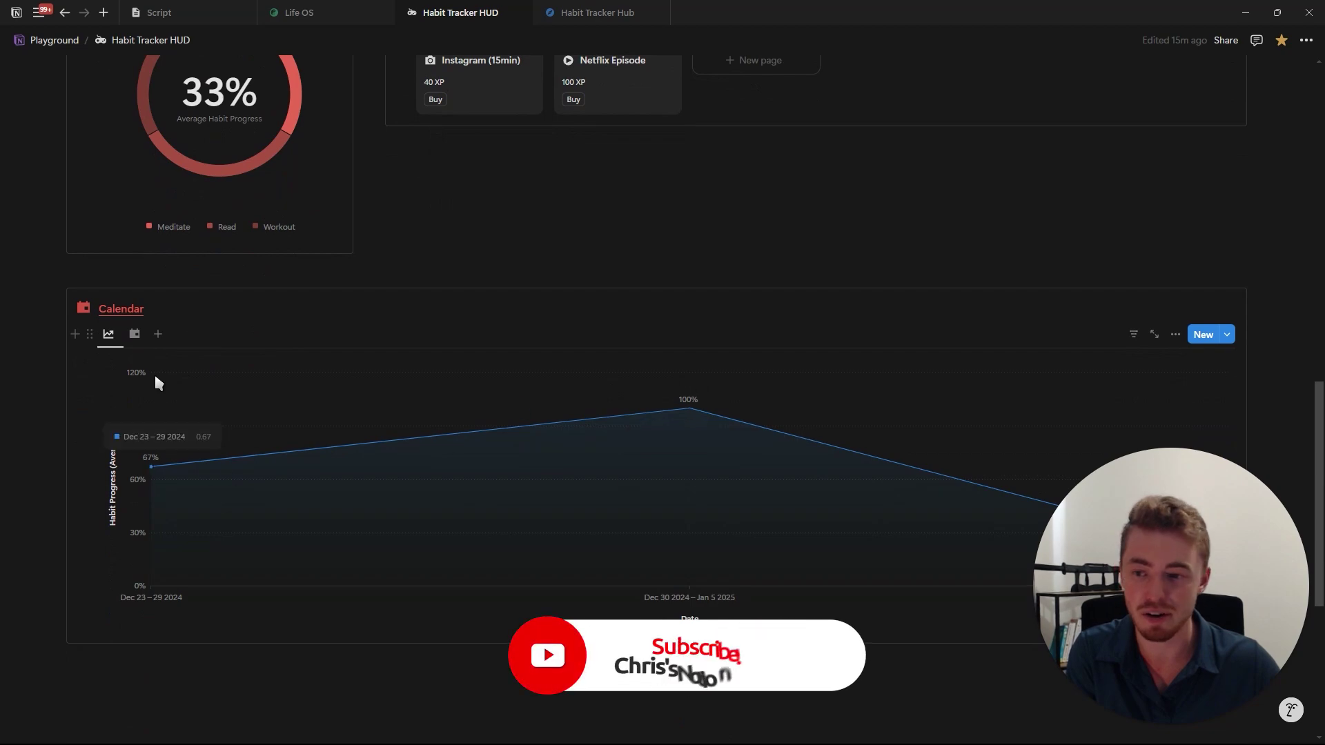
click(134, 335)
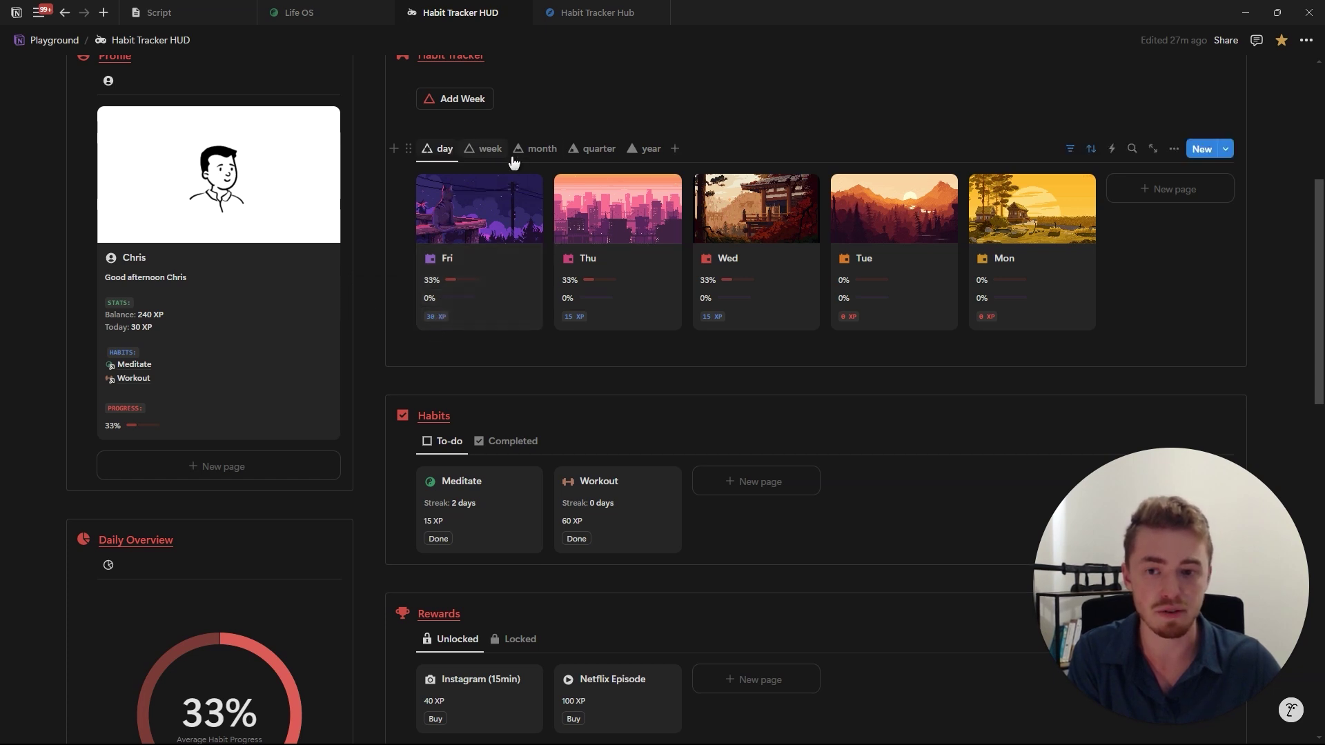
click(492, 157)
click(532, 153)
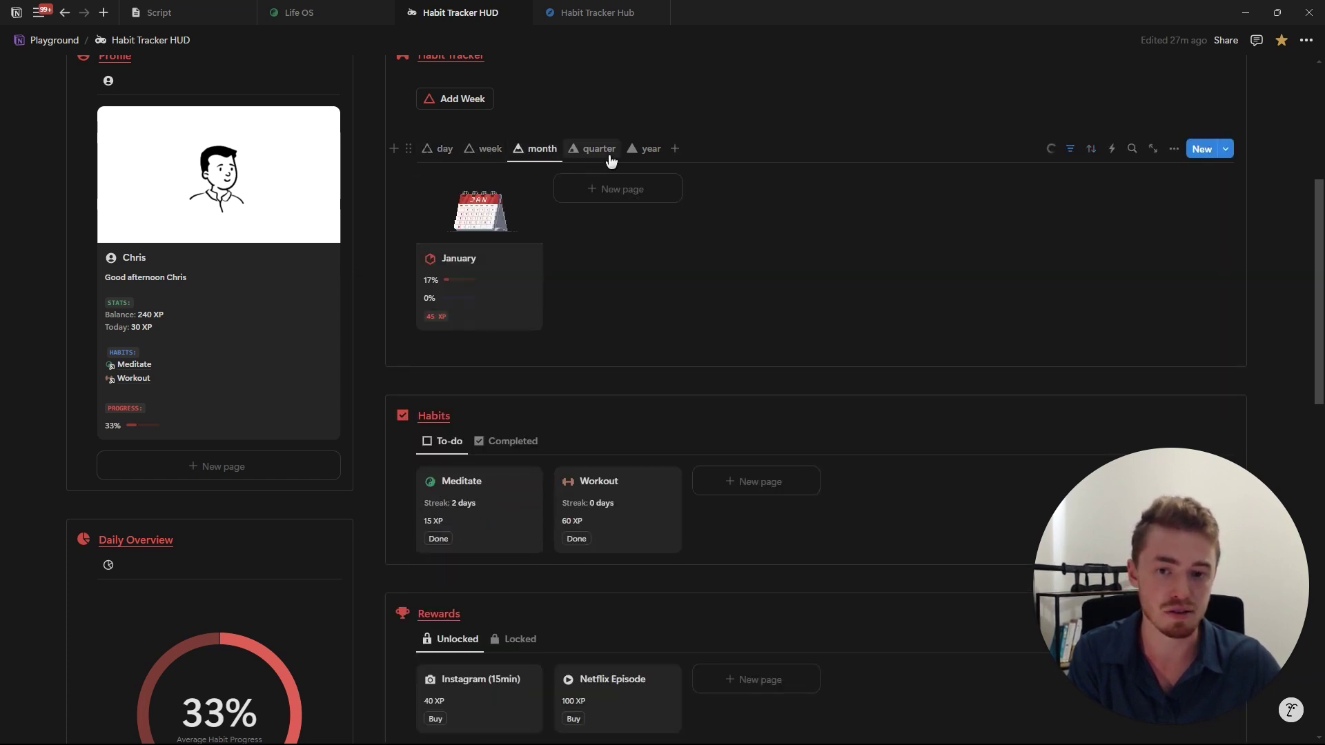
click(611, 155)
click(642, 149)
scroll(514, 262, down, 3)
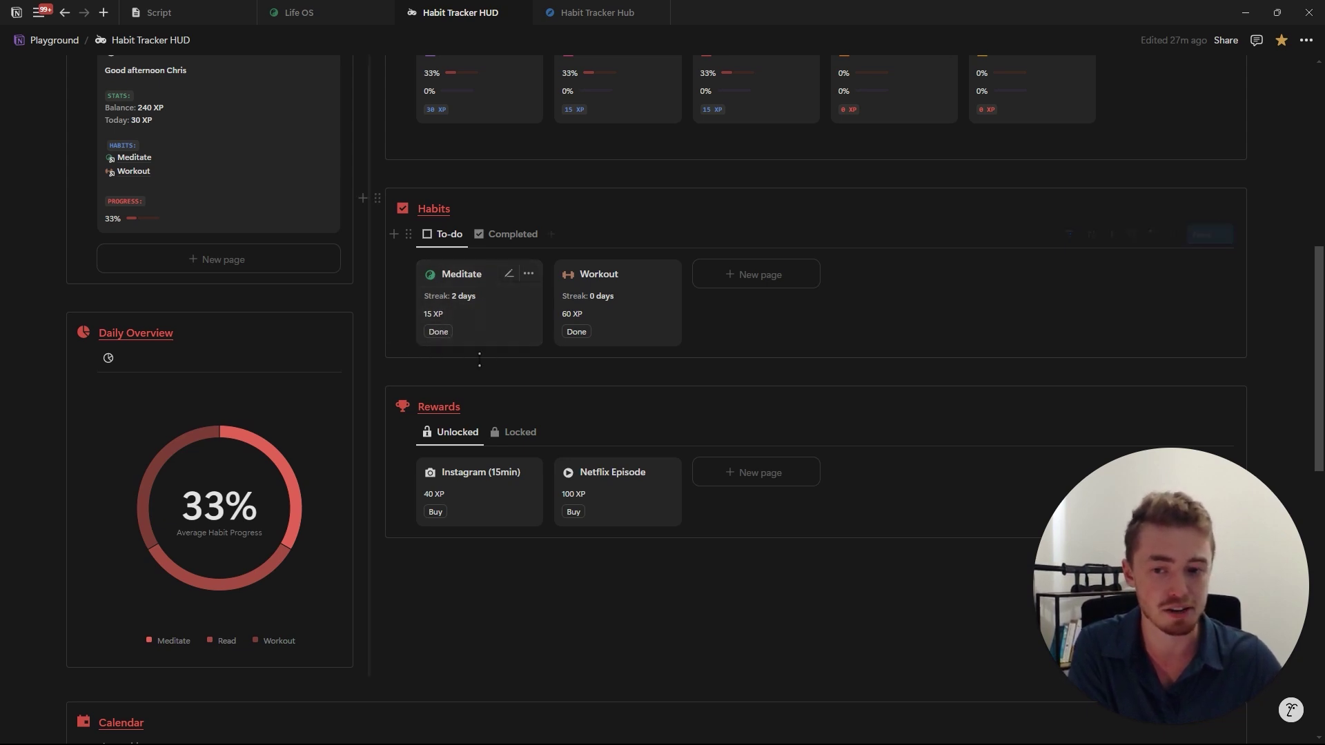
click(503, 238)
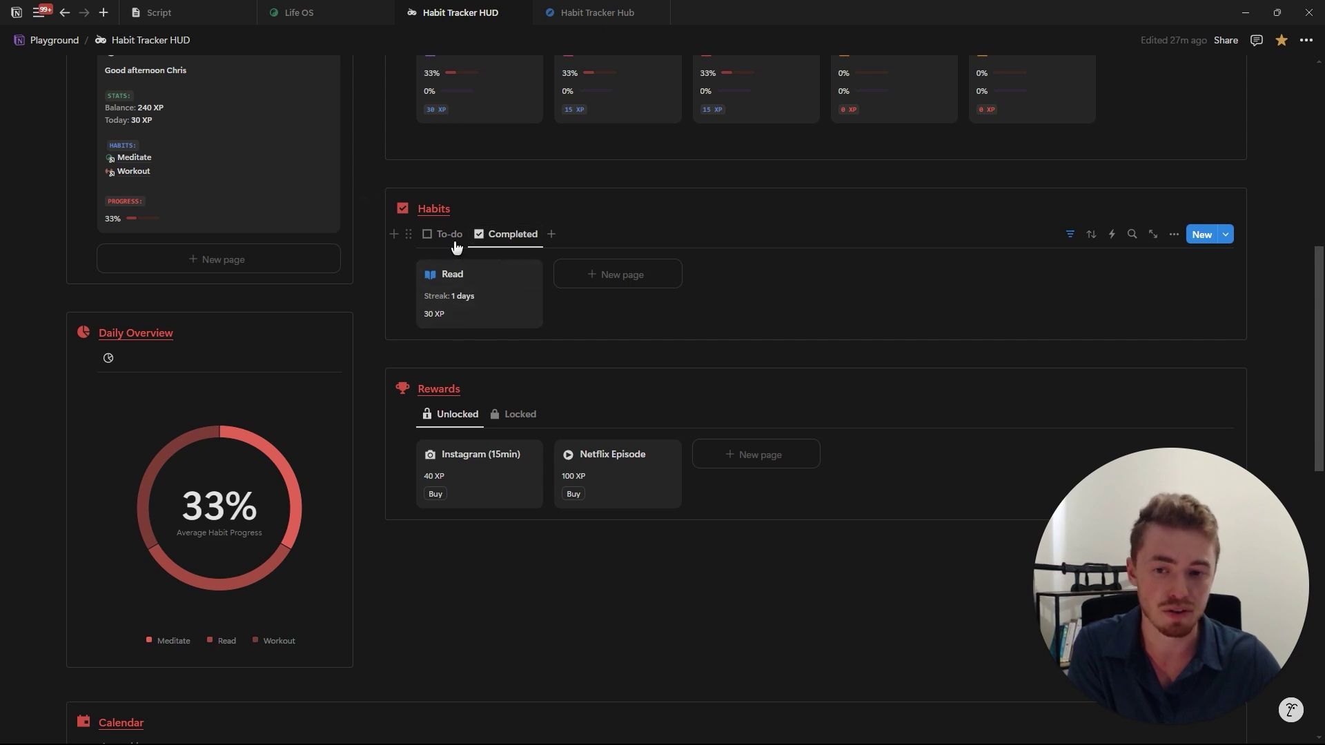
Mark Meditate and Workout as done from the to-do habits, reaching 100% and 315 XP
click(453, 241)
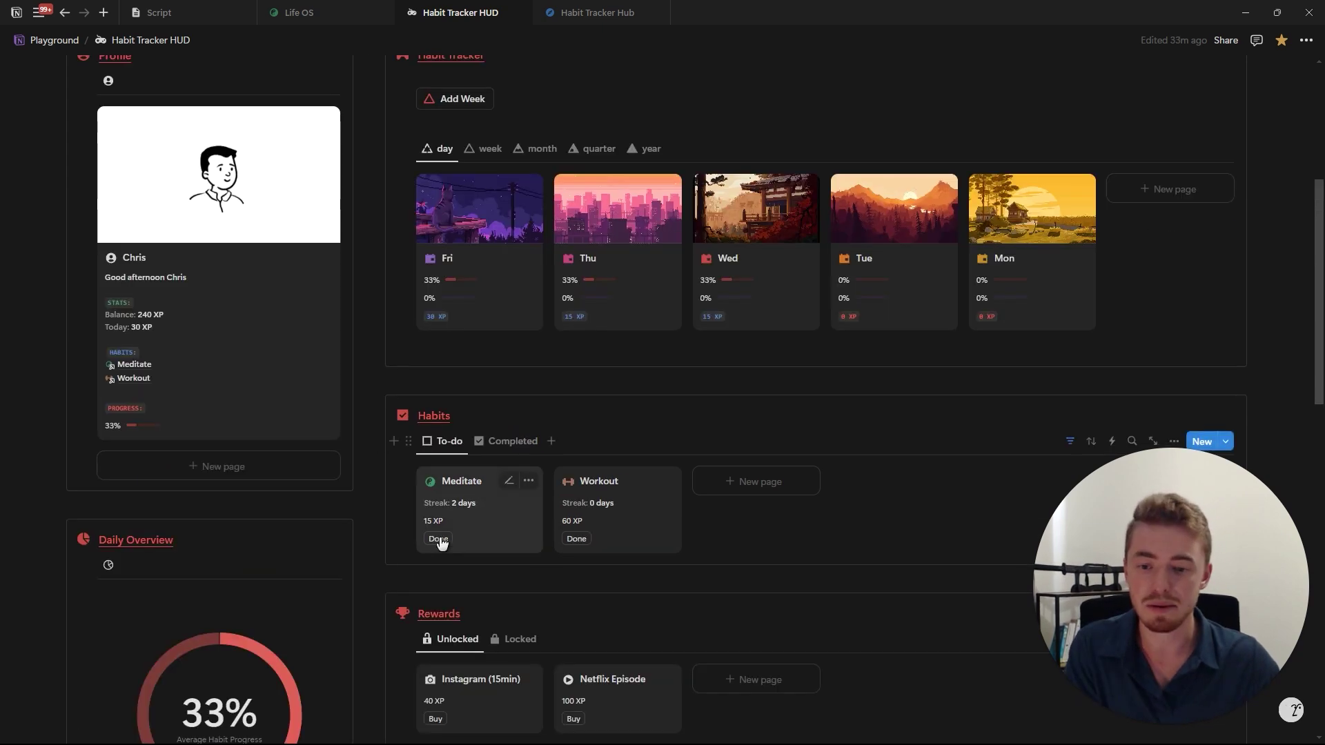
click(441, 539)
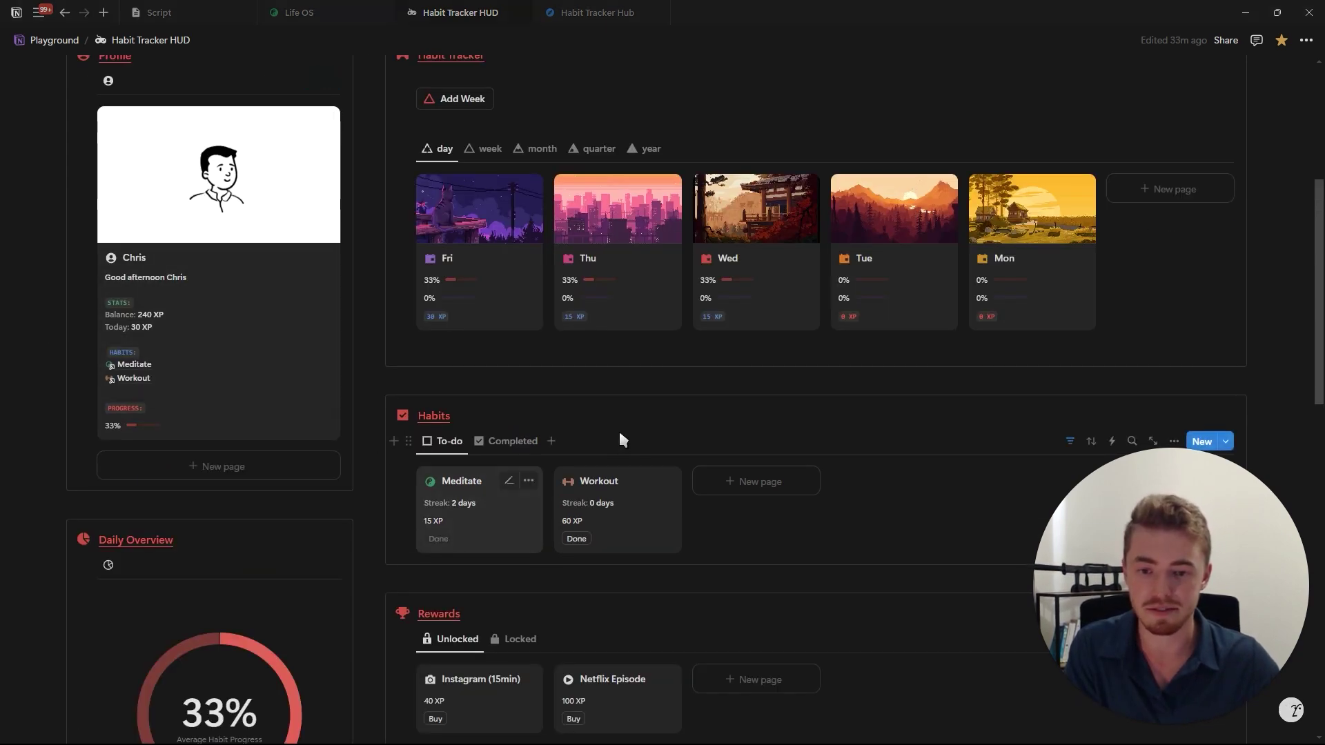
click(632, 397)
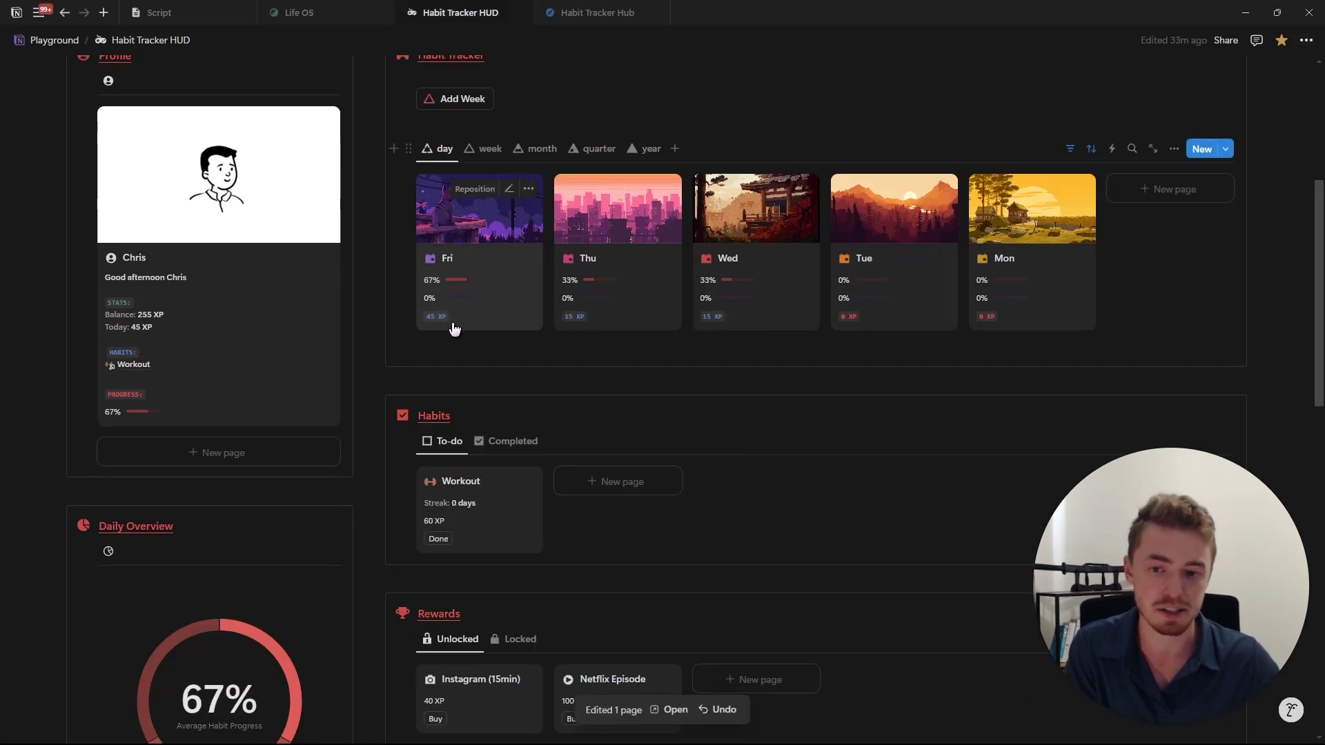
click(441, 540)
click(645, 400)
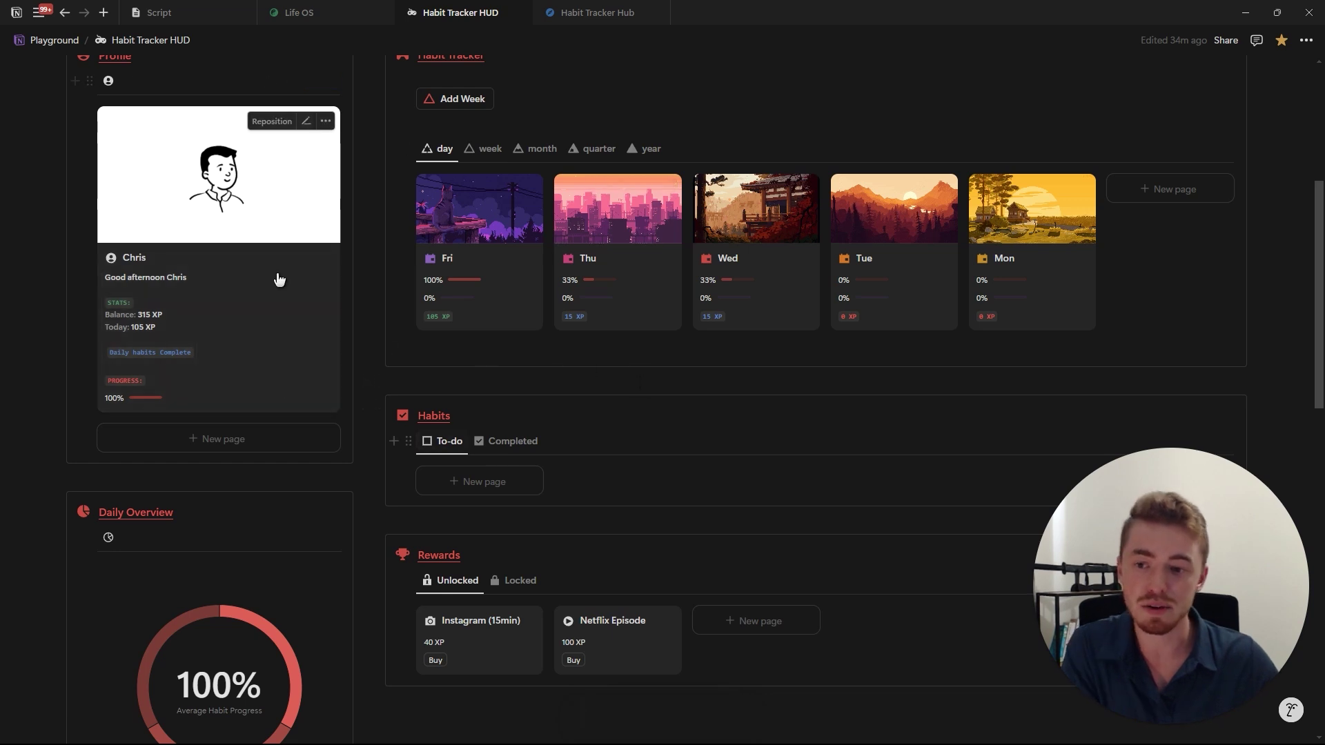
scroll(275, 281, down, 3)
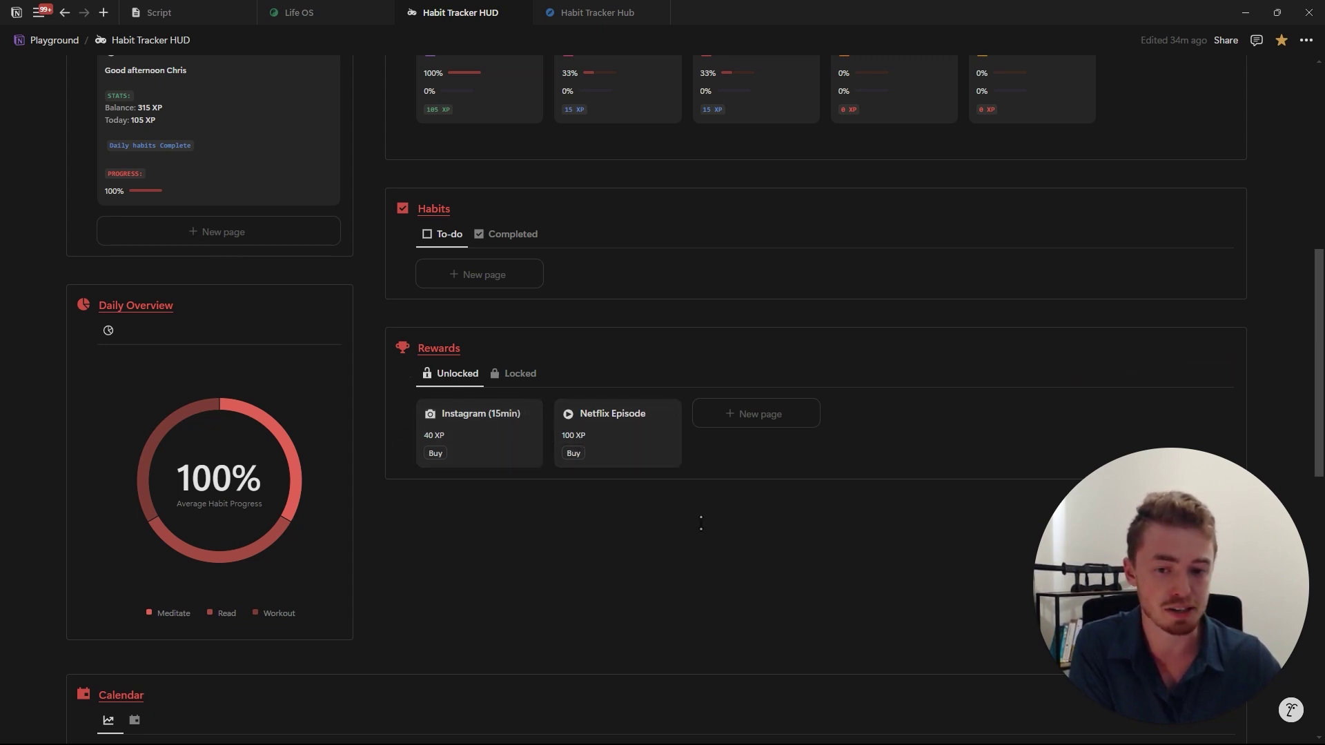
Spend XP on four reward purchases, mostly Netflix Episode, confirming each, leaving 15 XP
scroll(665, 530, down, 1)
scroll(665, 530, up, 3)
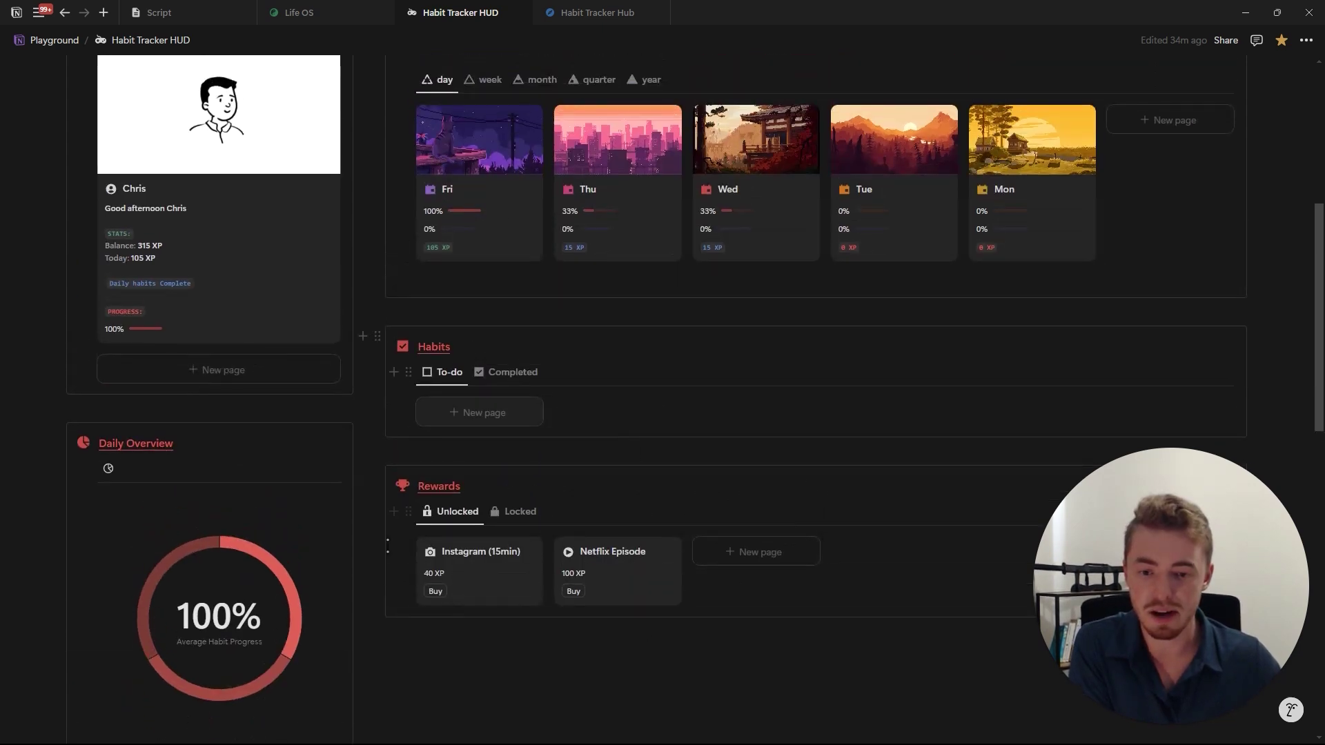
click(574, 592)
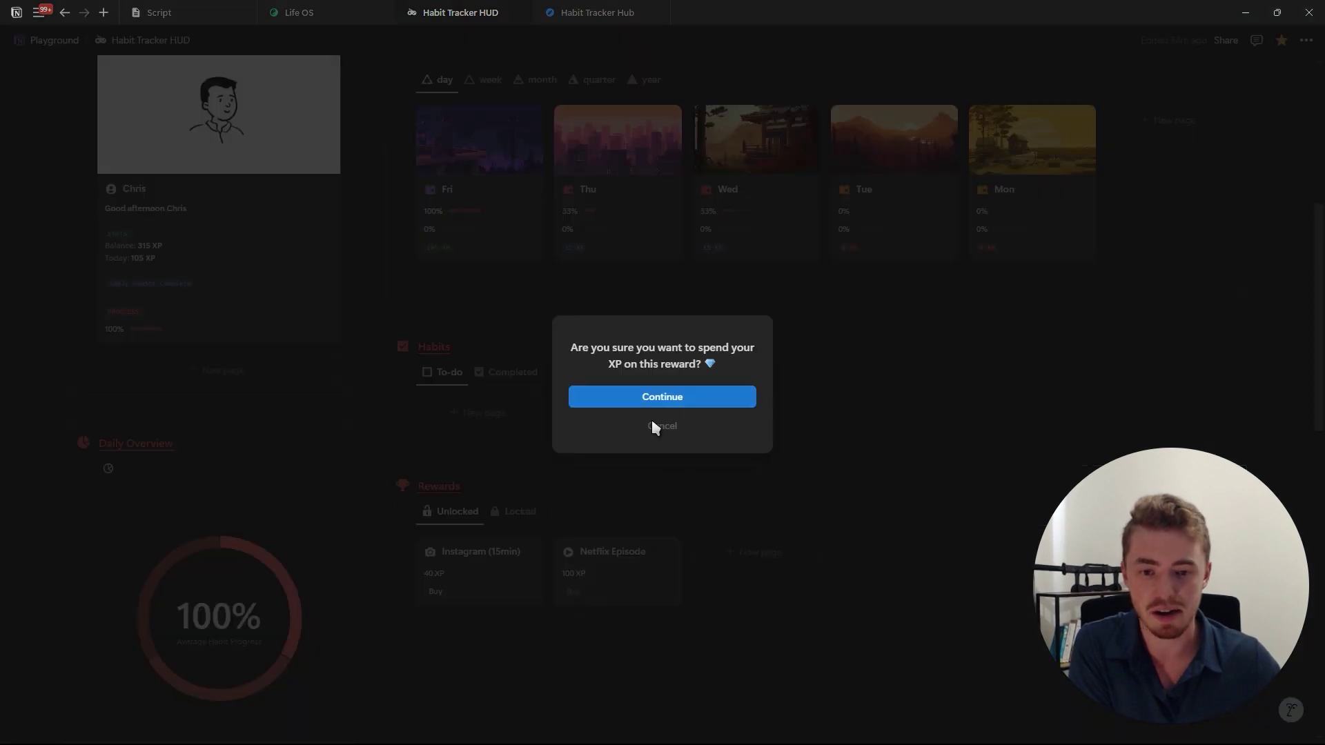
click(652, 399)
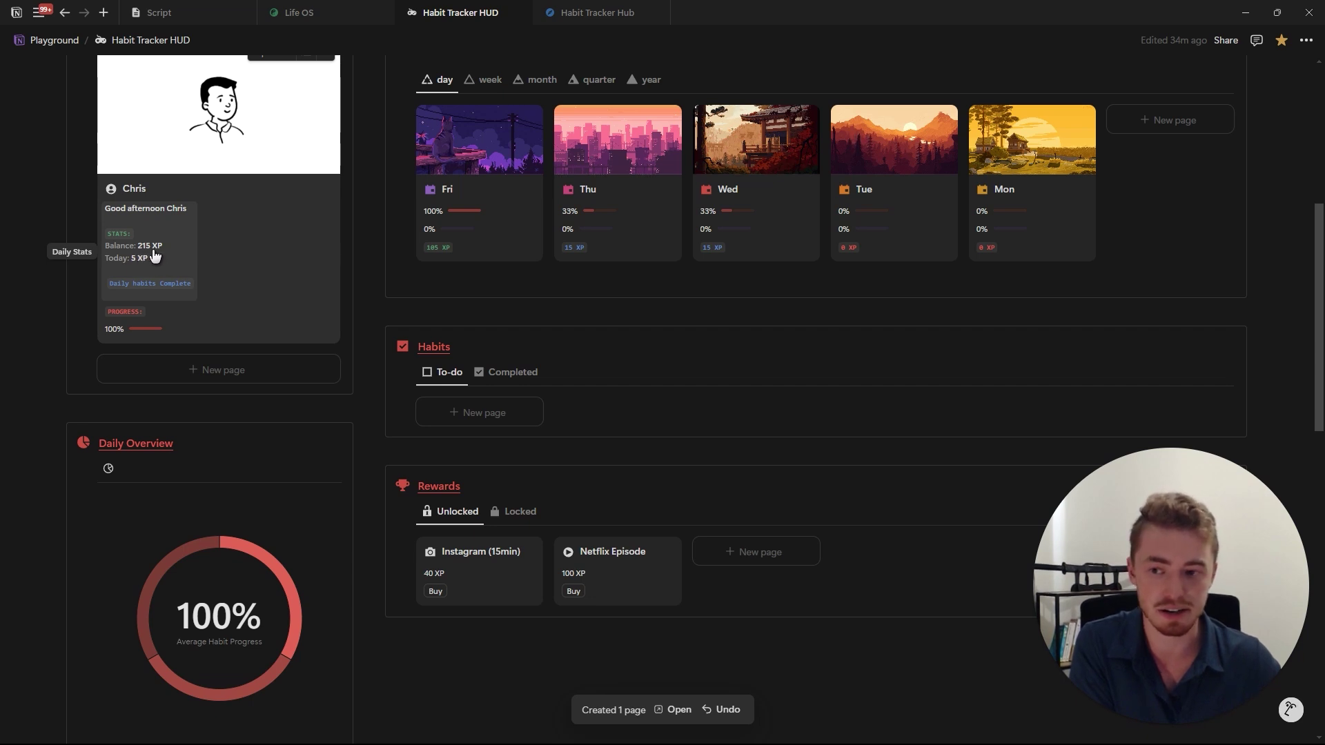
click(573, 594)
click(674, 402)
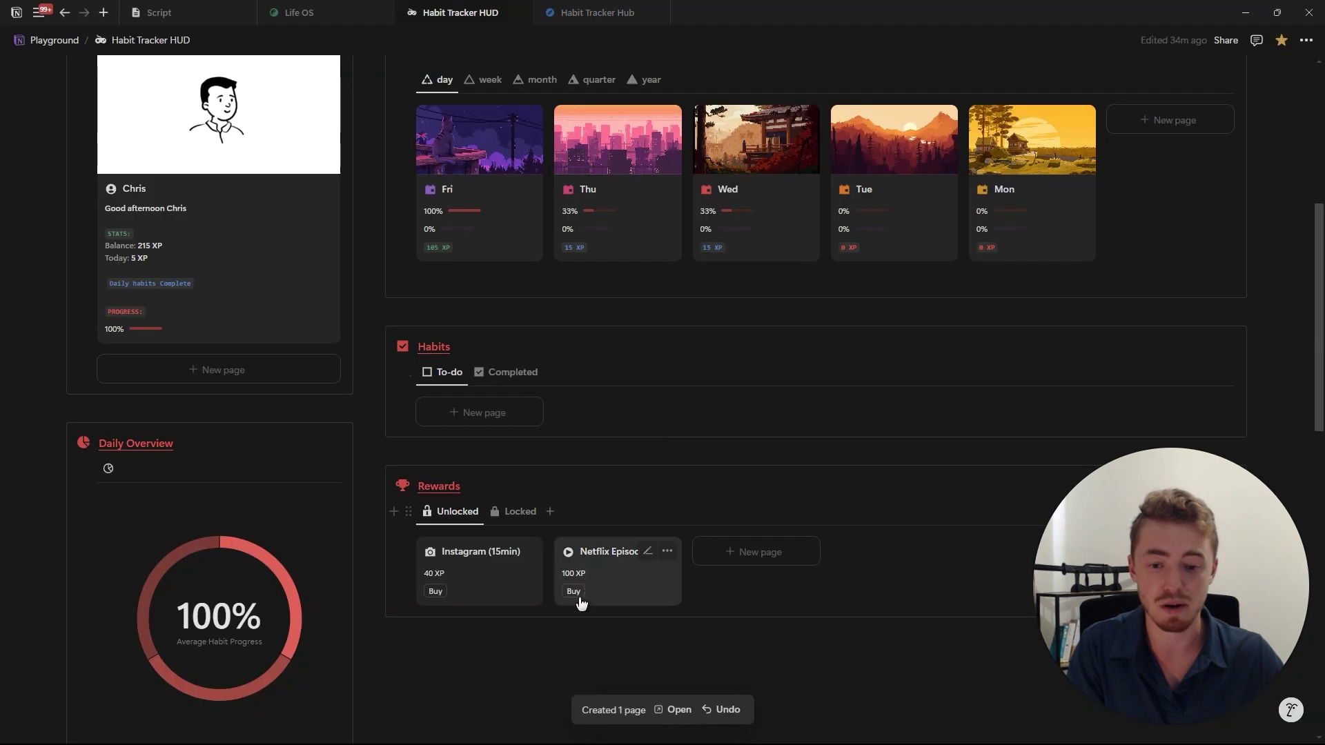
click(576, 593)
click(674, 397)
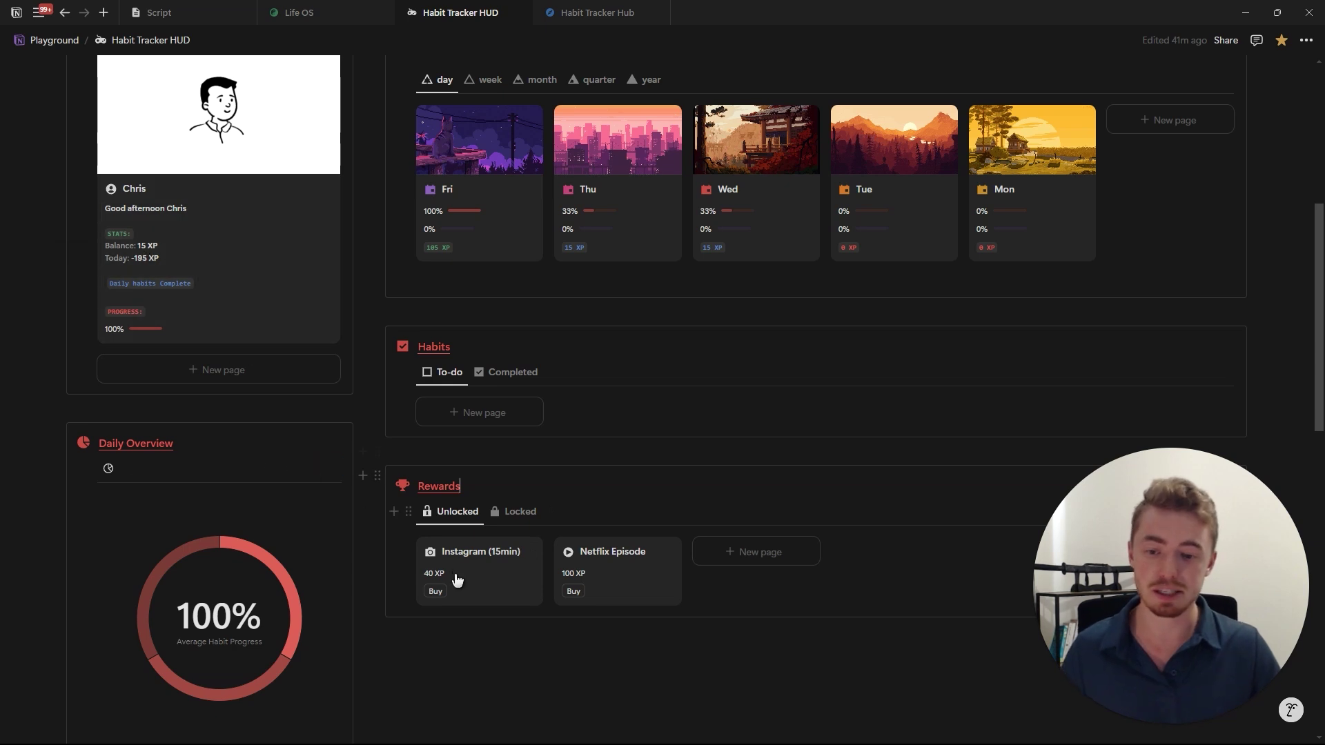
click(436, 592)
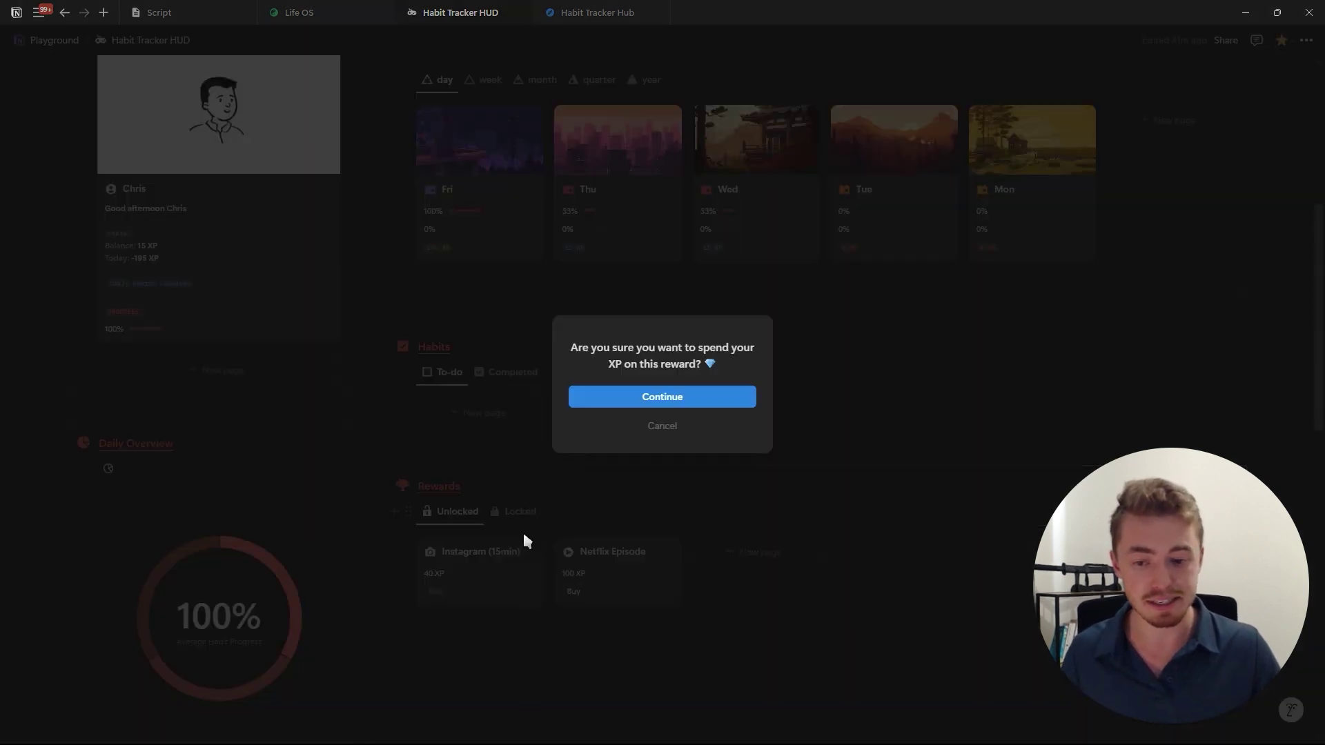
click(676, 399)
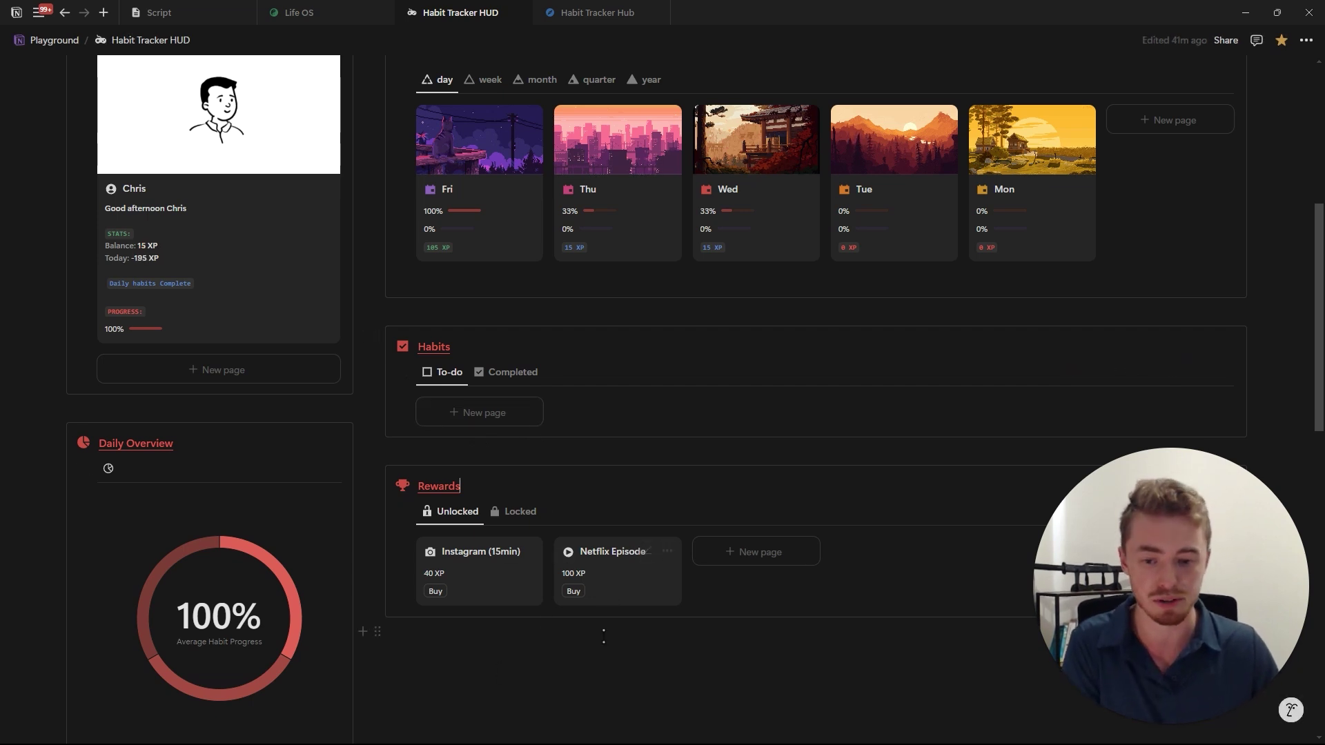
scroll(593, 401, down, 2)
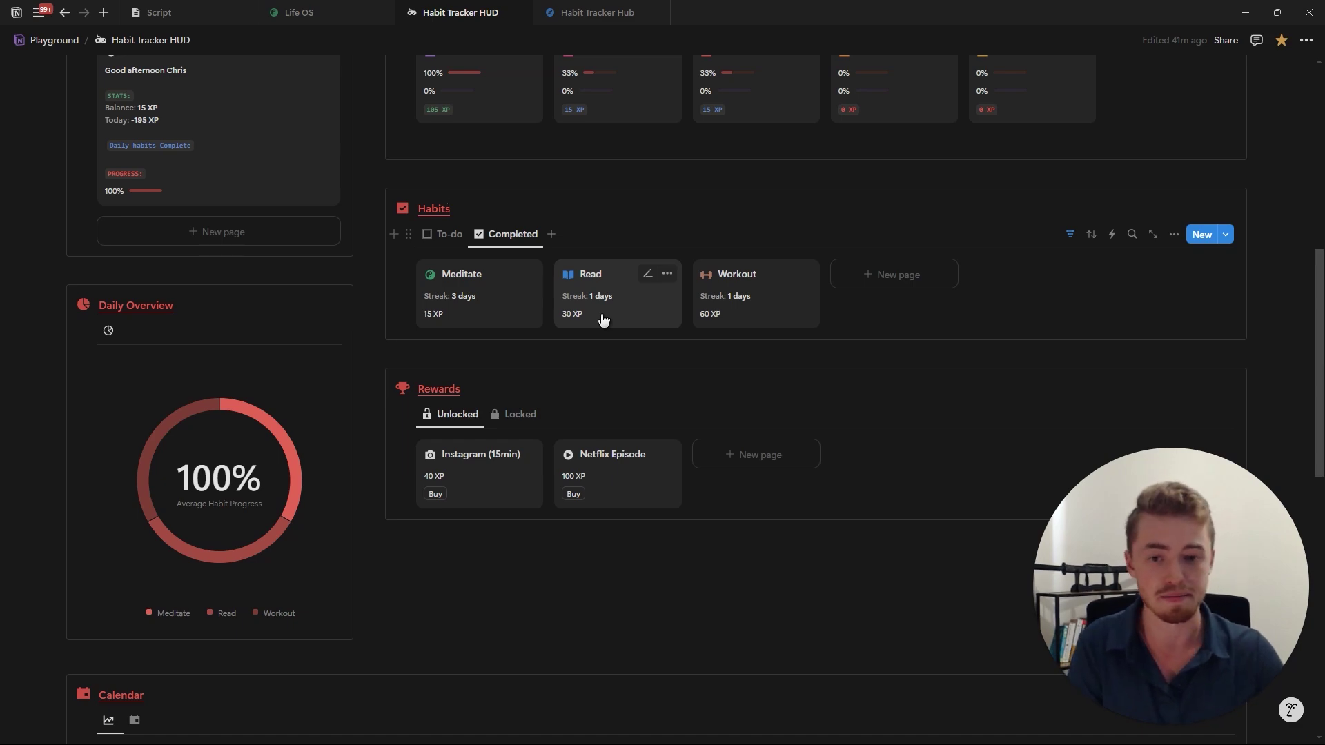
Scroll up and down the dashboard to review the habits and rewards
scroll(607, 434, down, 1)
scroll(607, 435, up, 10)
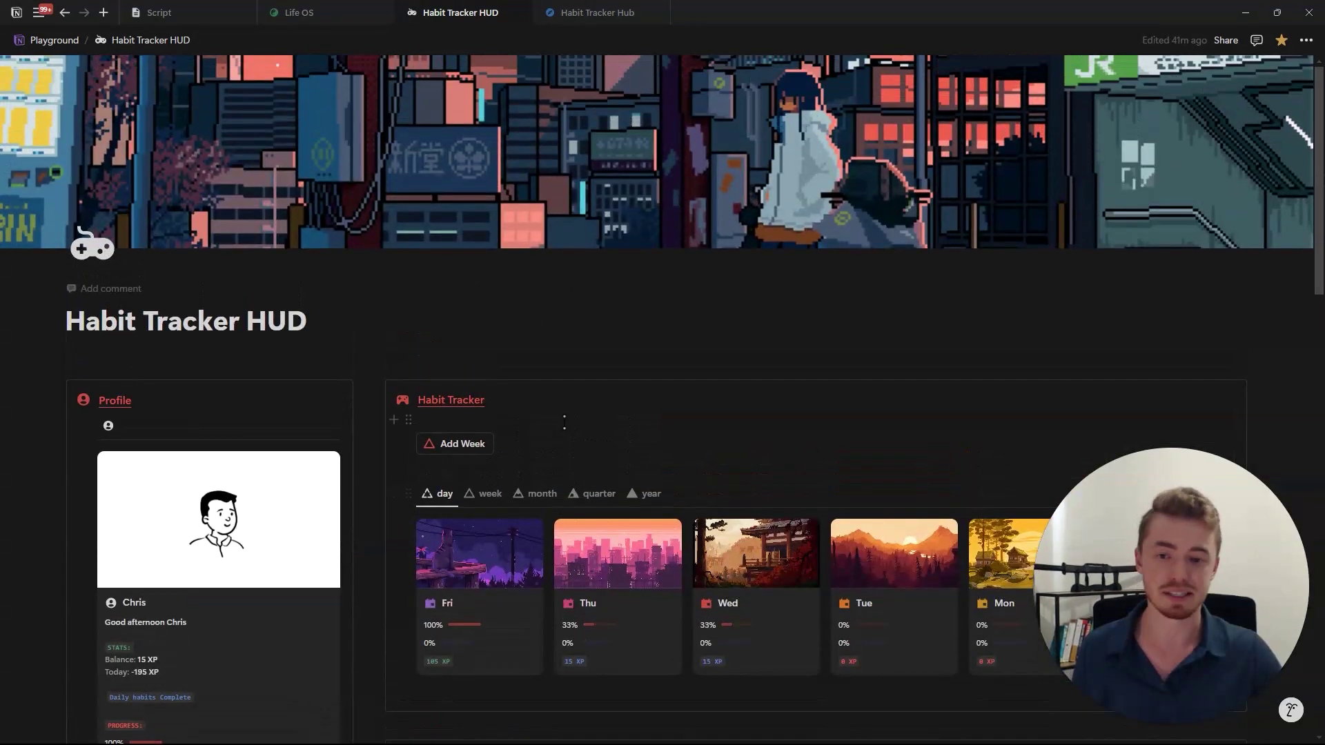
scroll(564, 422, down, 8)
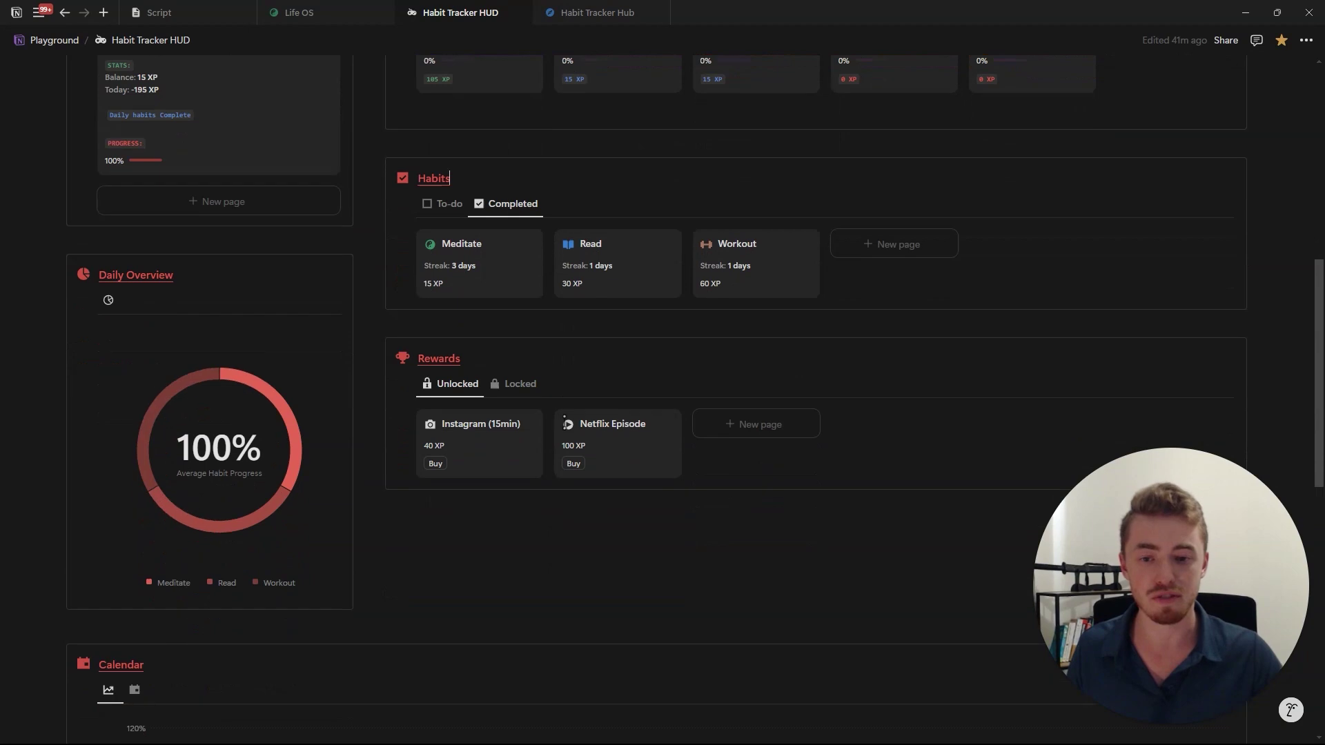
scroll(563, 421, down, 1)
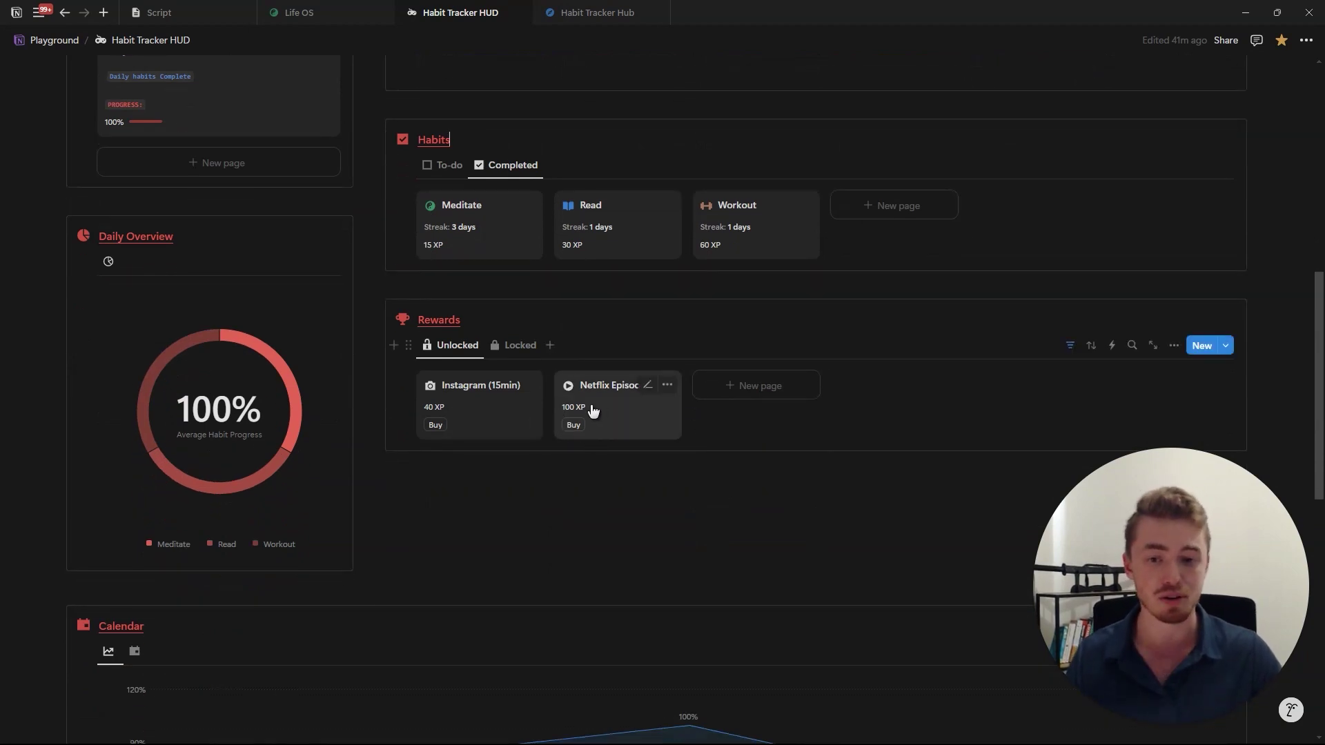
scroll(592, 411, up, 2)
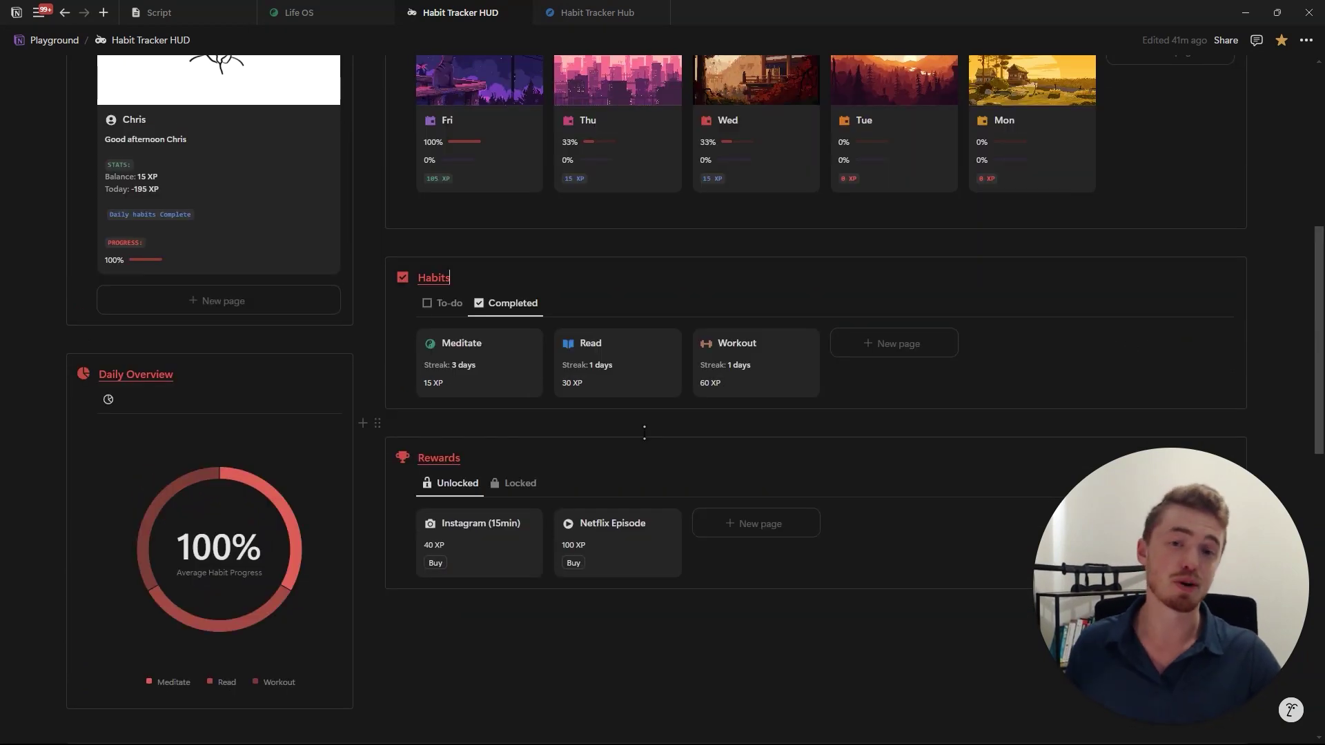
scroll(645, 432, up, 7)
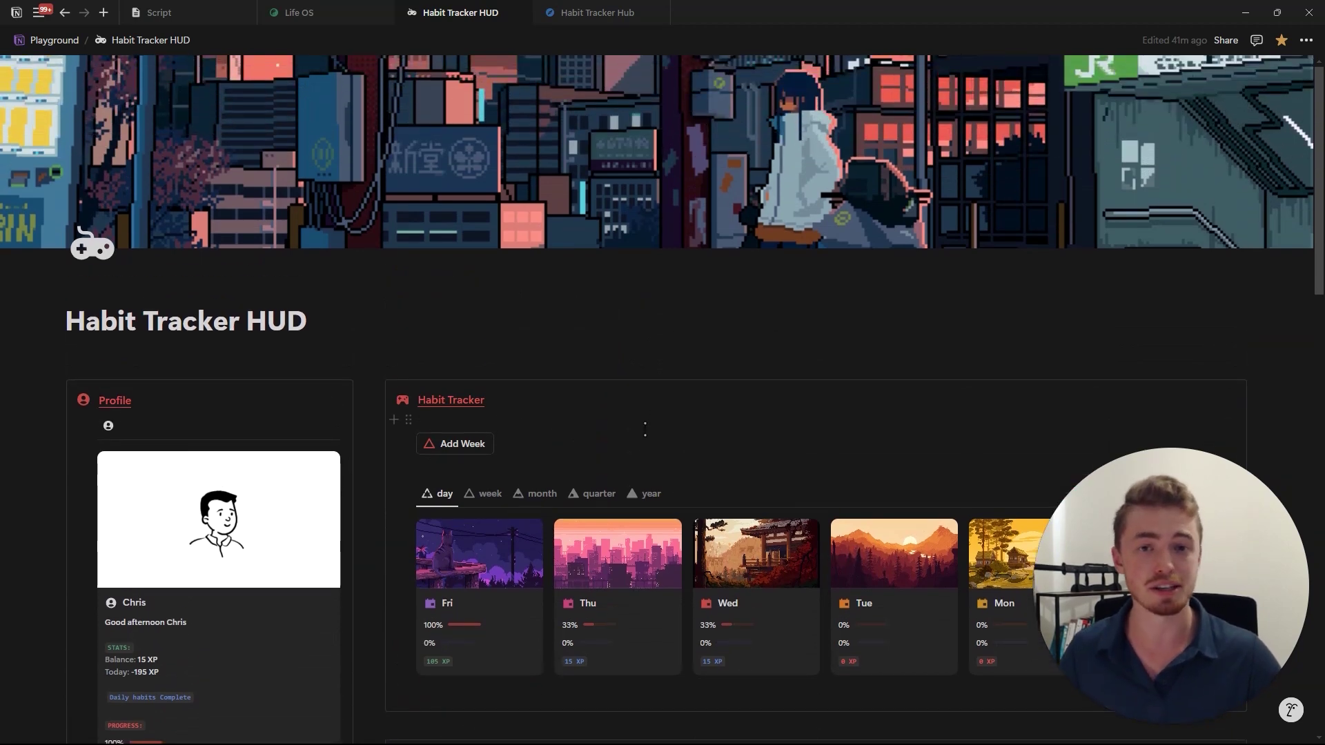
scroll(645, 429, down, 9)
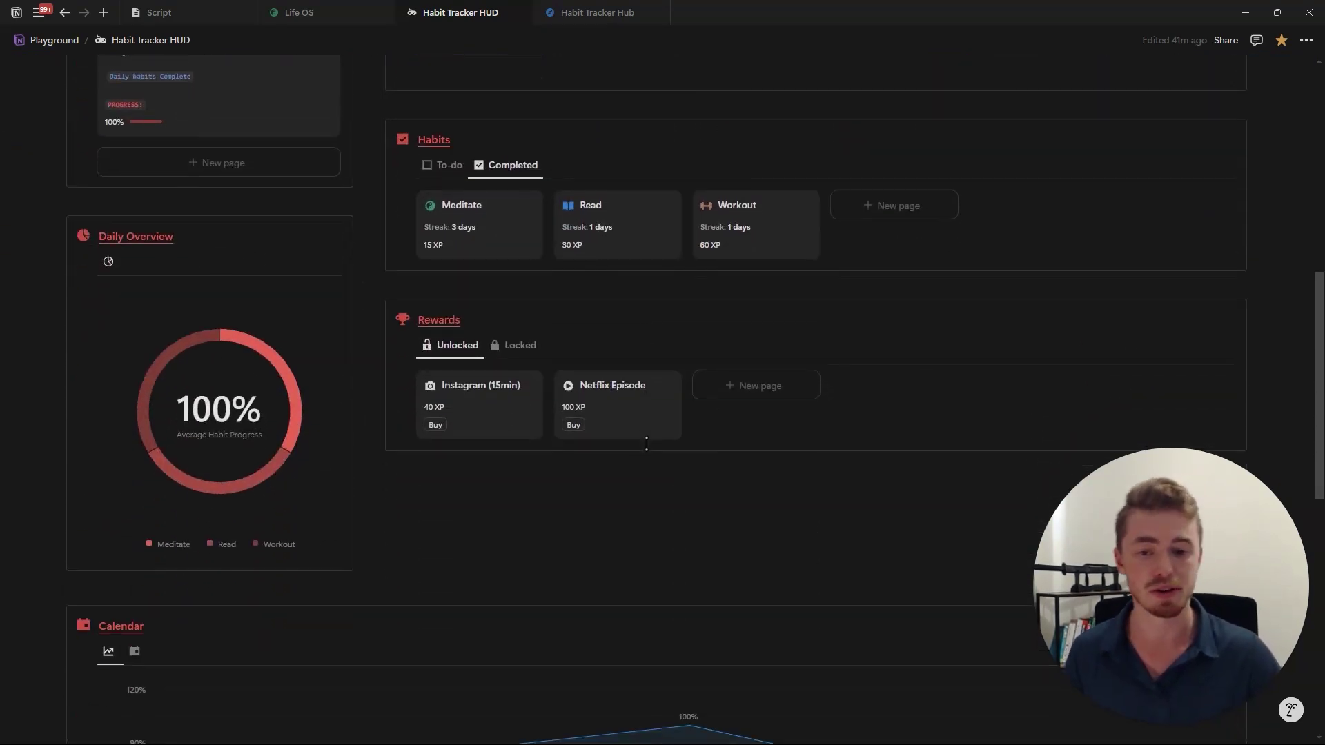
scroll(646, 444, down, 2)
scroll(646, 444, up, 10)
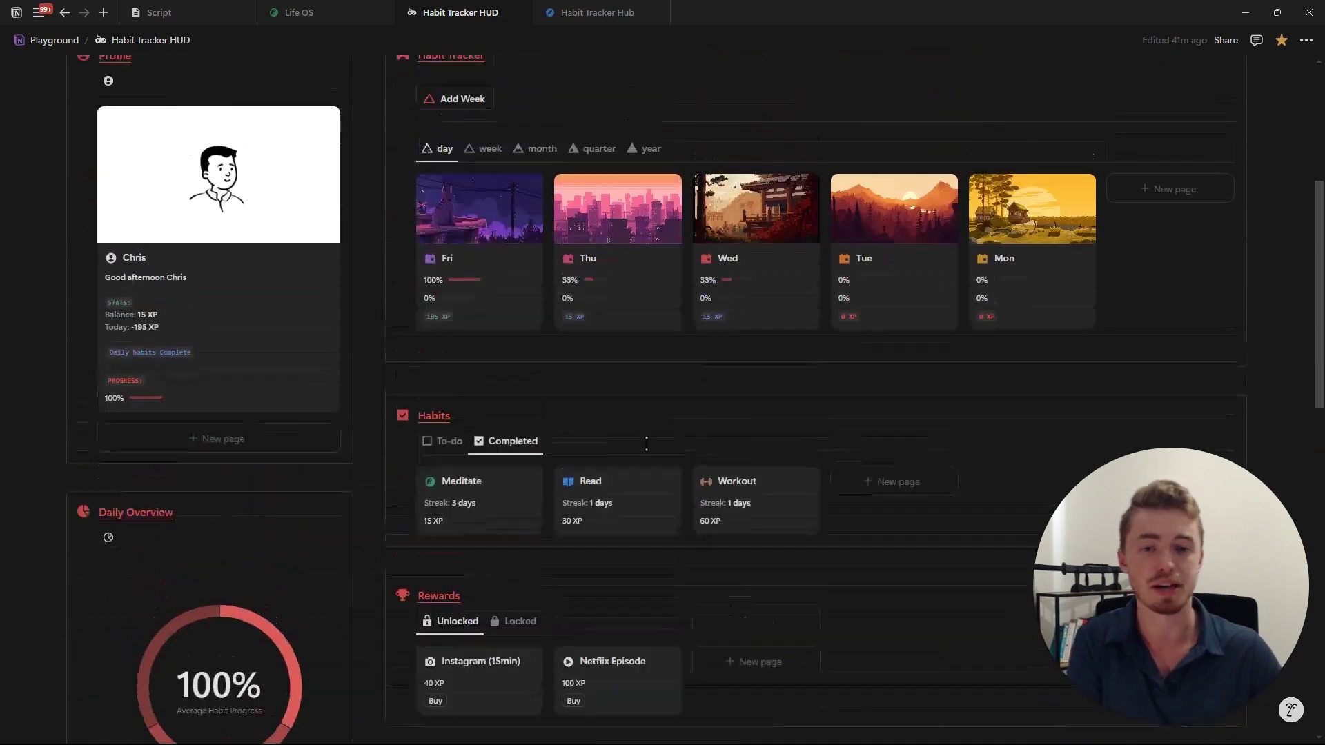
scroll(646, 444, up, 1)
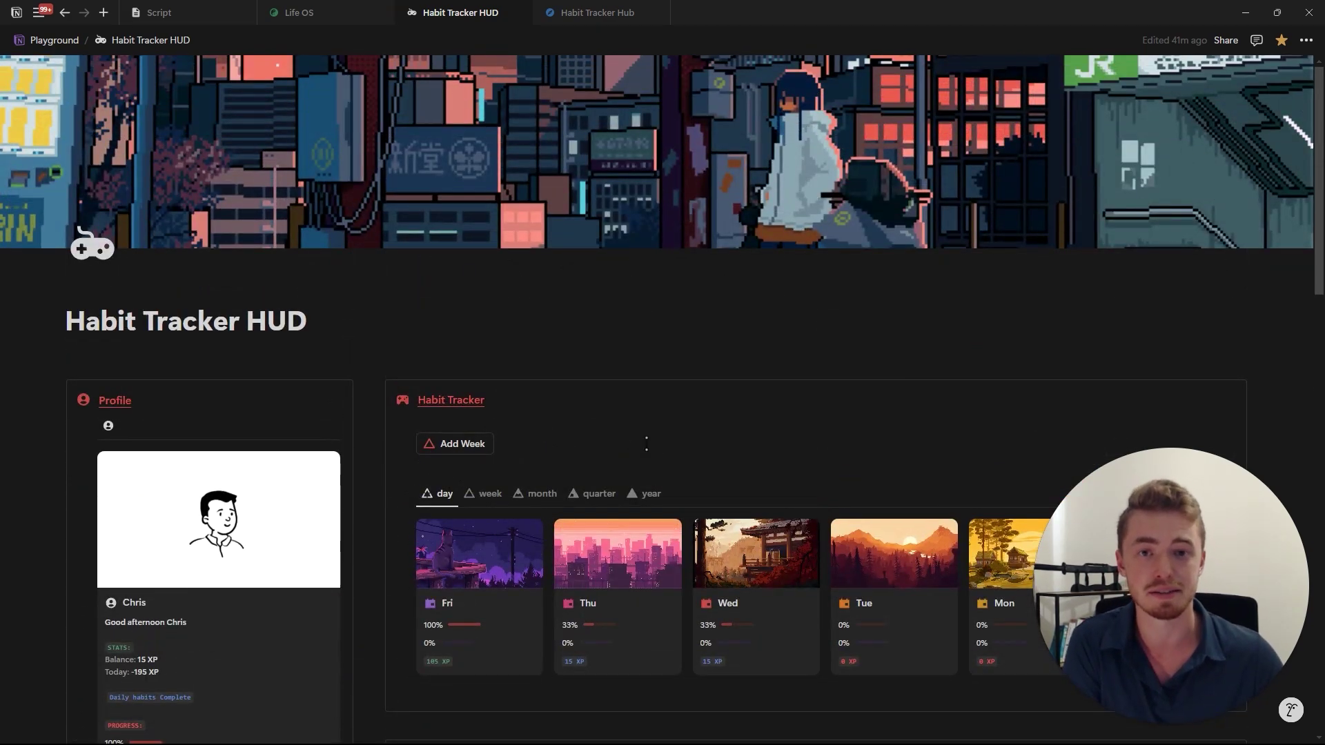
scroll(649, 291, down, 13)
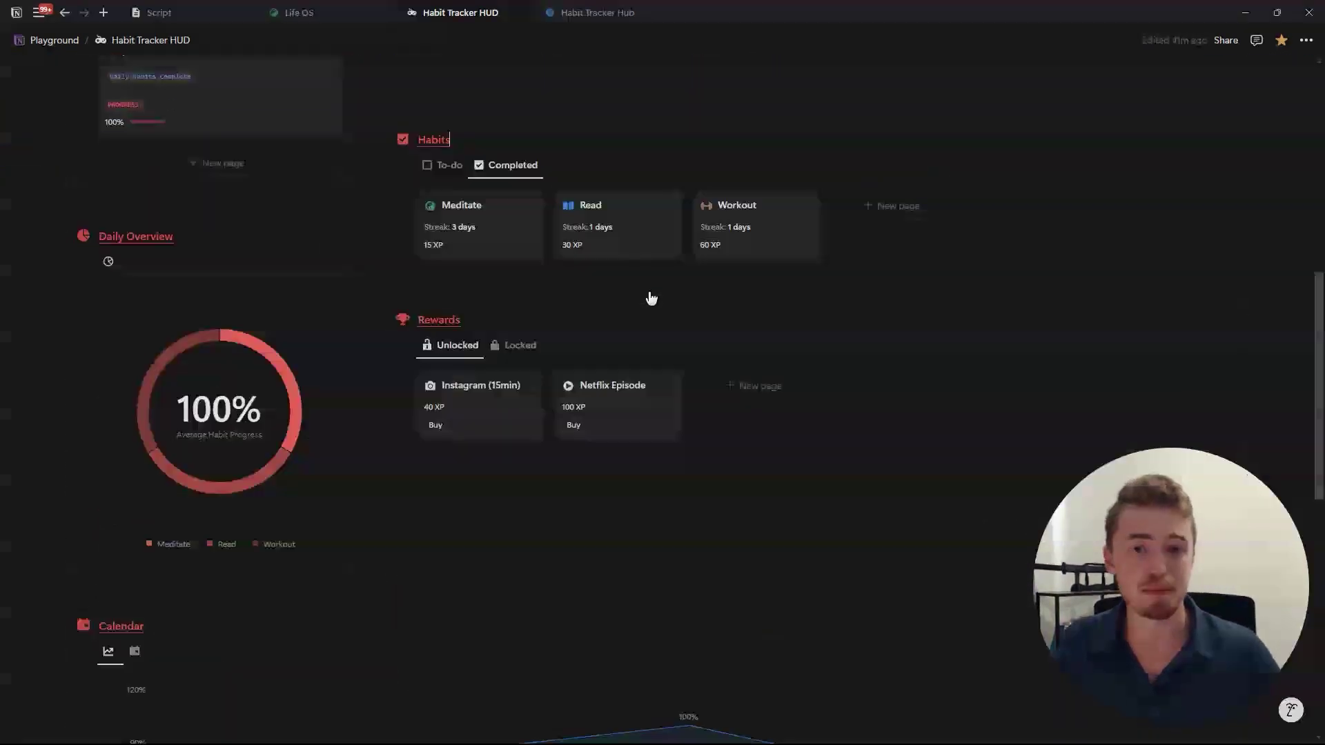
scroll(648, 293, up, 4)
scroll(647, 289, up, 9)
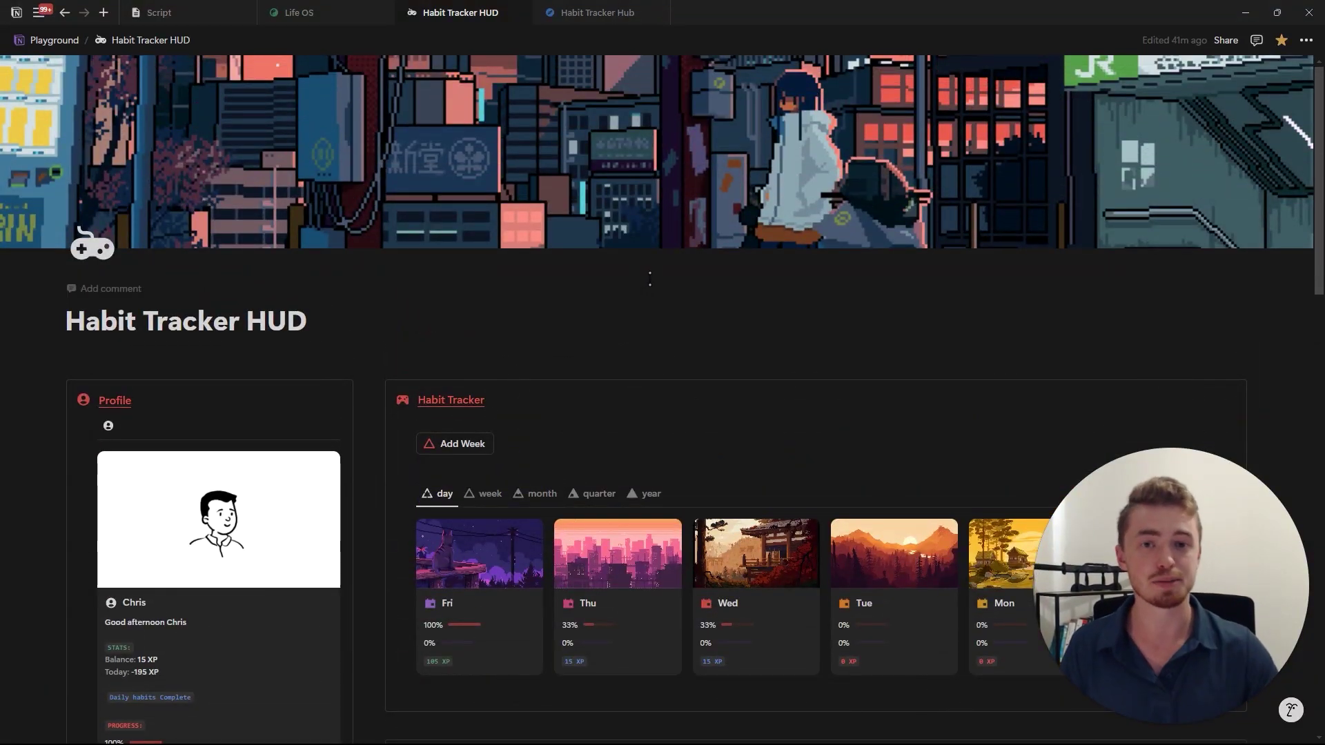
scroll(650, 279, down, 3)
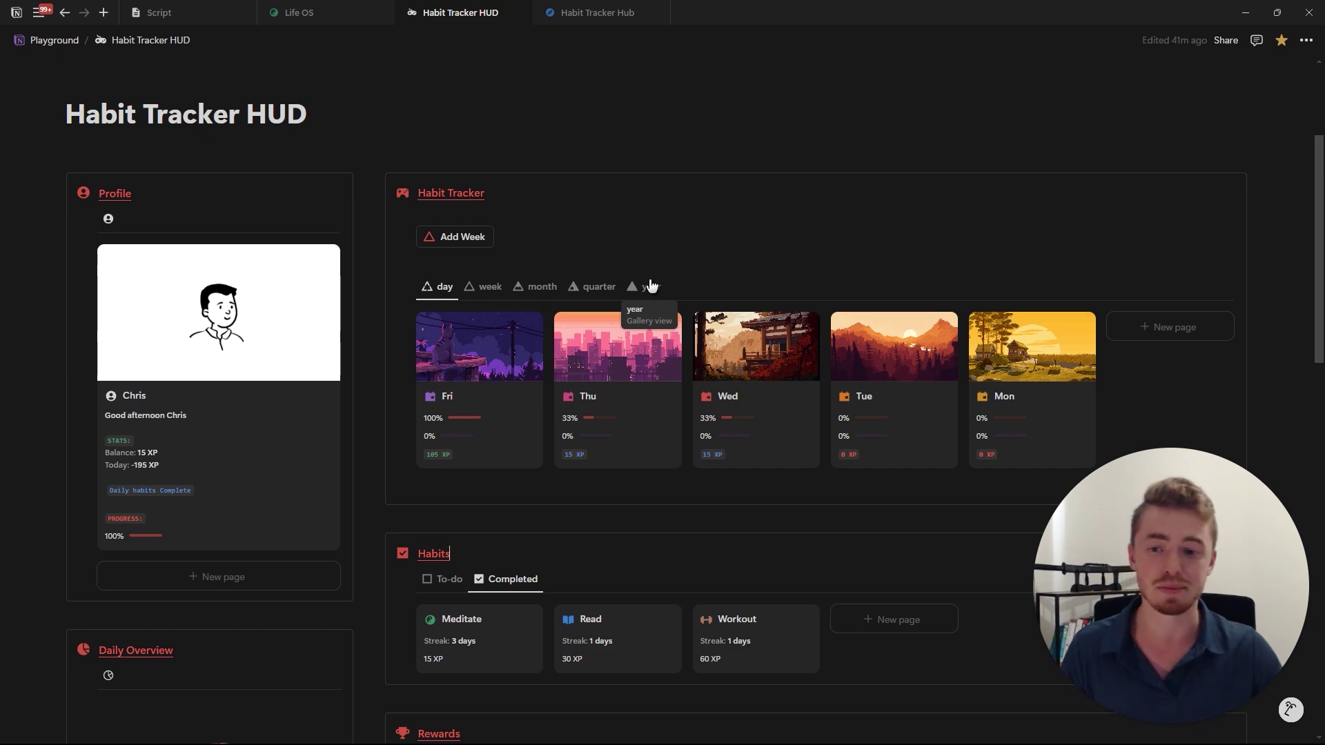
scroll(651, 285, down, 8)
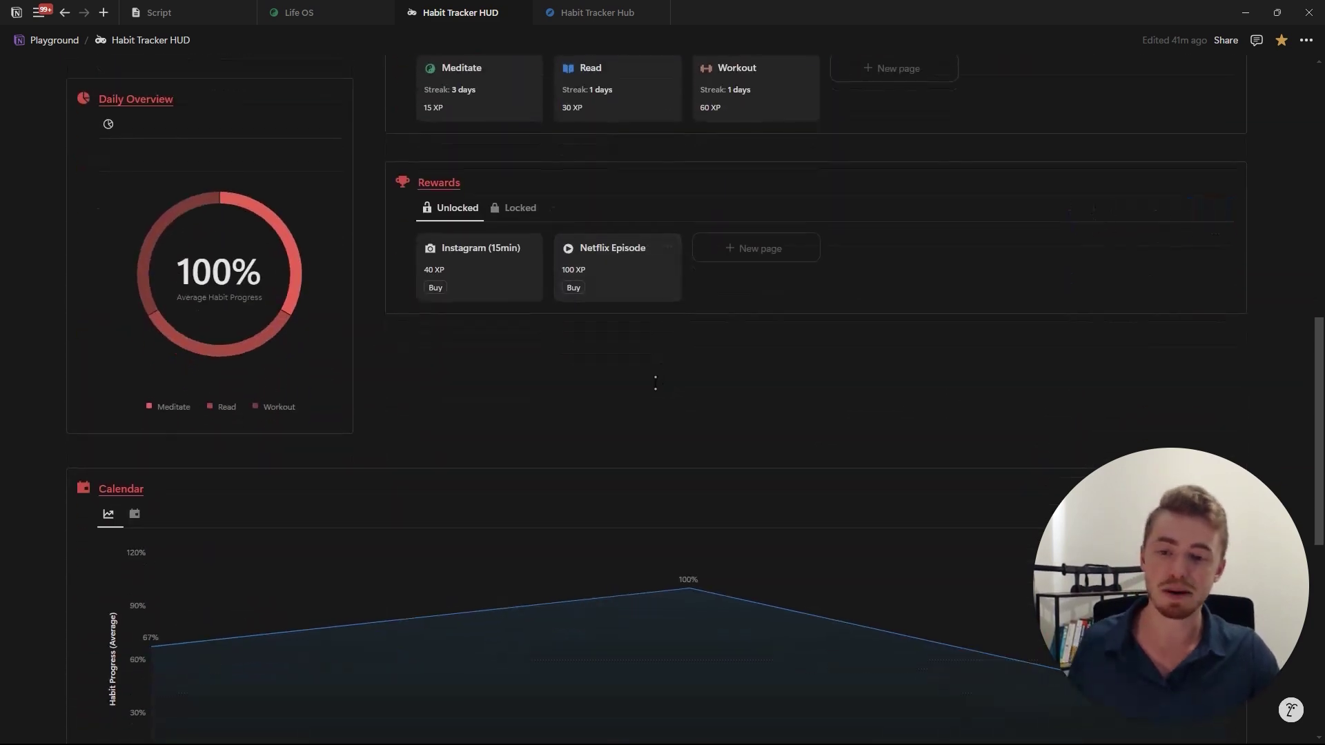
scroll(655, 383, up, 10)
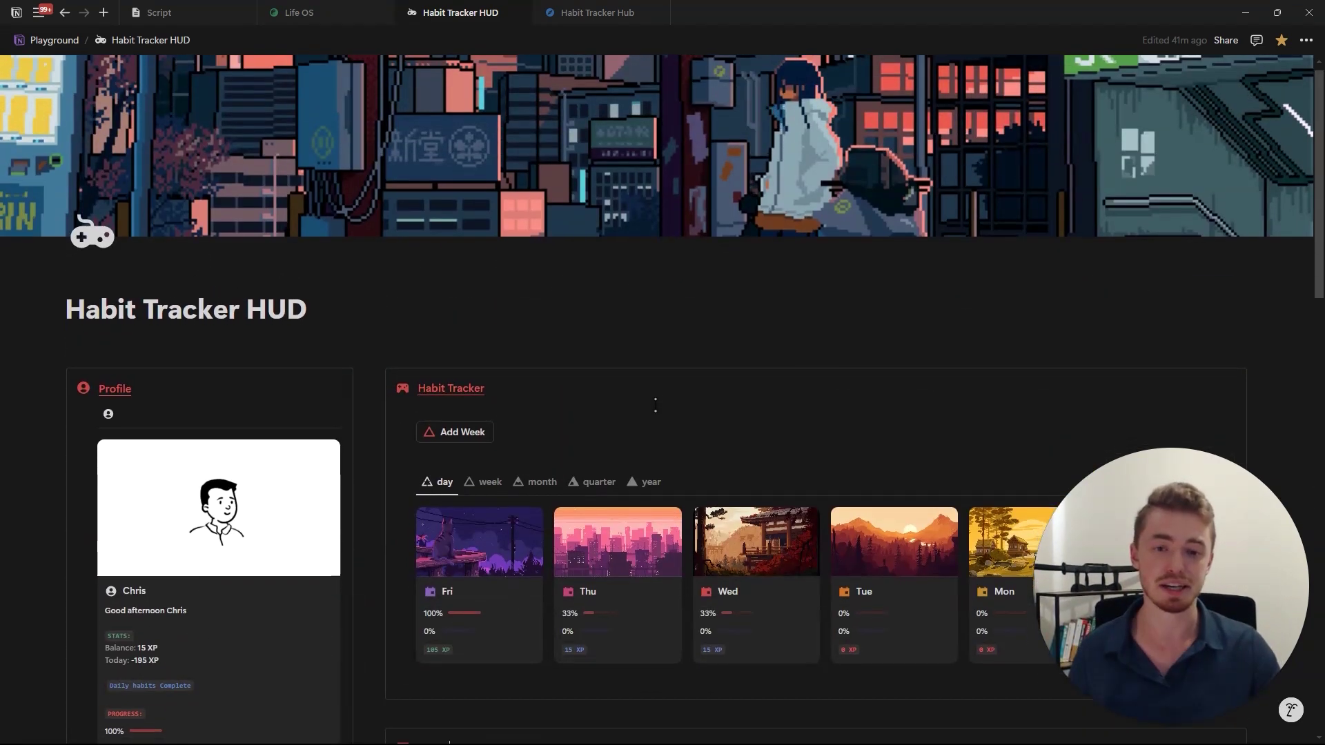
scroll(655, 406, down, 8)
scroll(667, 321, up, 4)
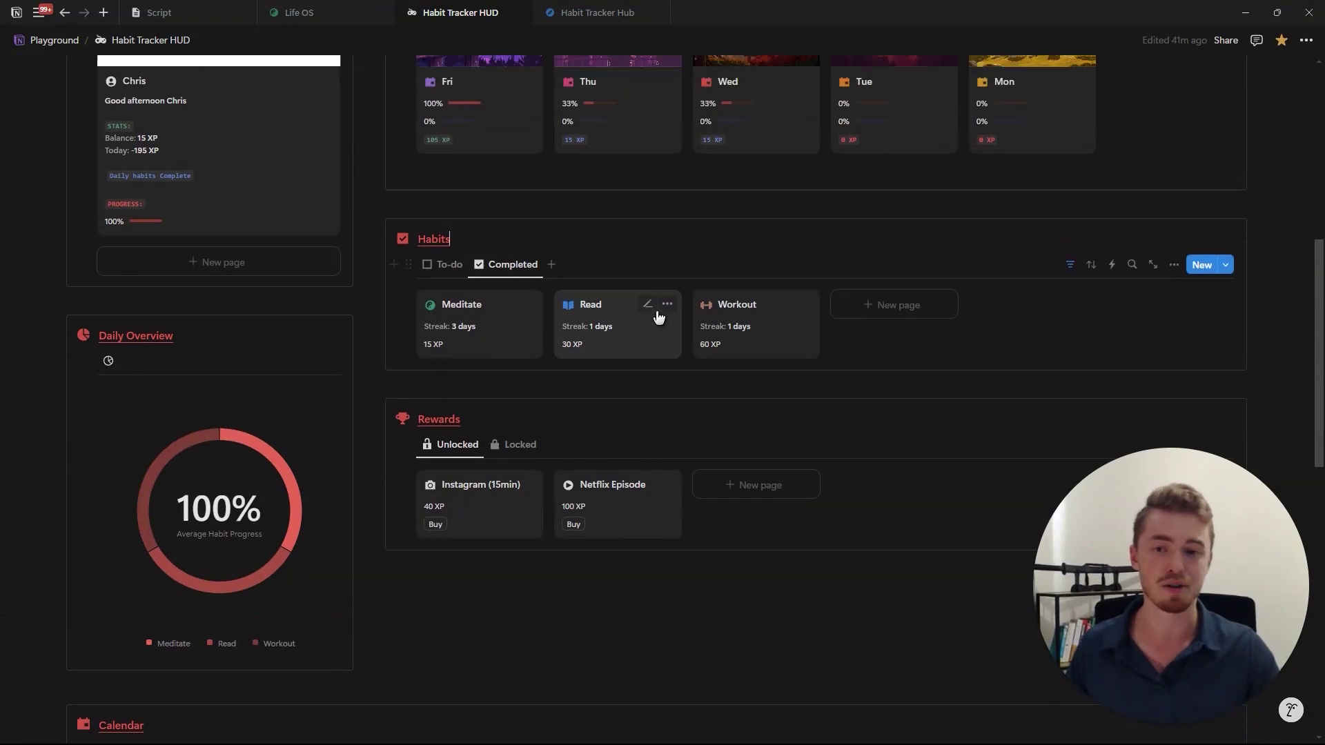
scroll(663, 352, down, 2)
Preview the Meditate habit and the Instagram (15min) reward's 40 XP cost, then confirm the mark-complete prompt
click(499, 452)
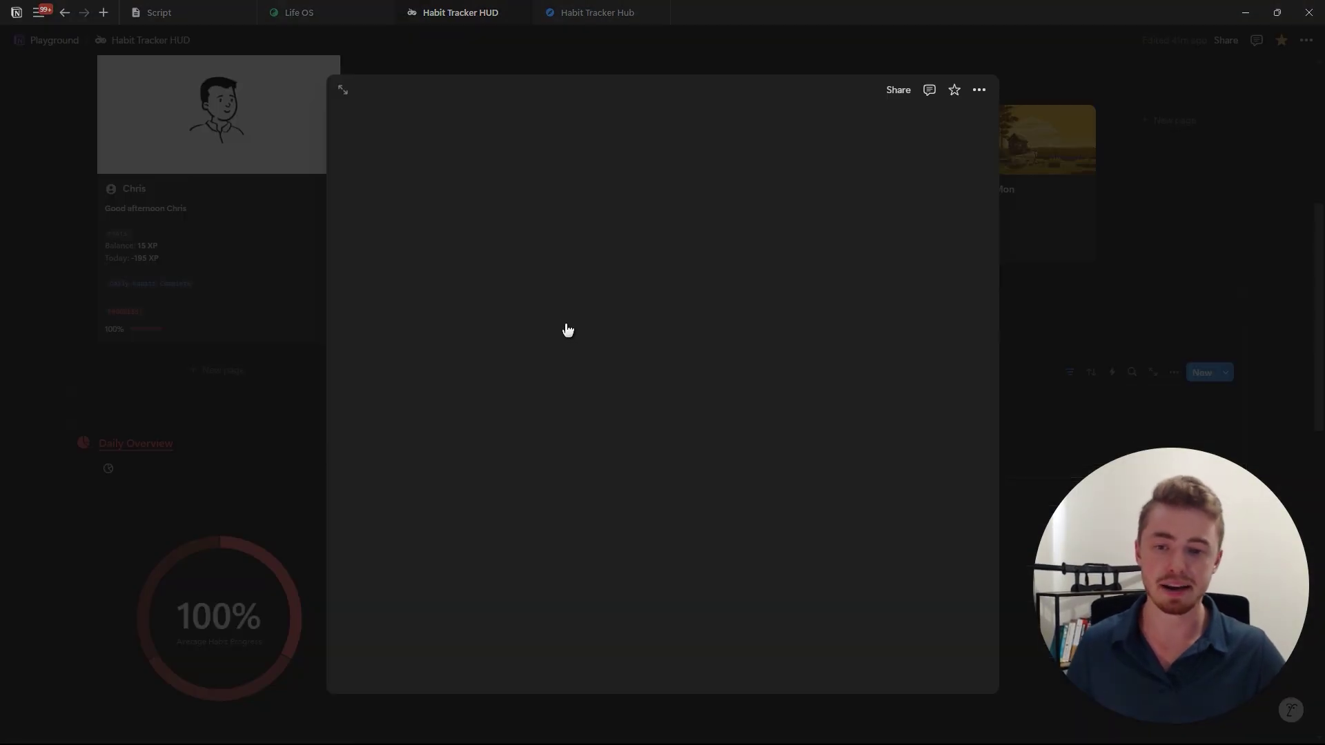
click(1099, 307)
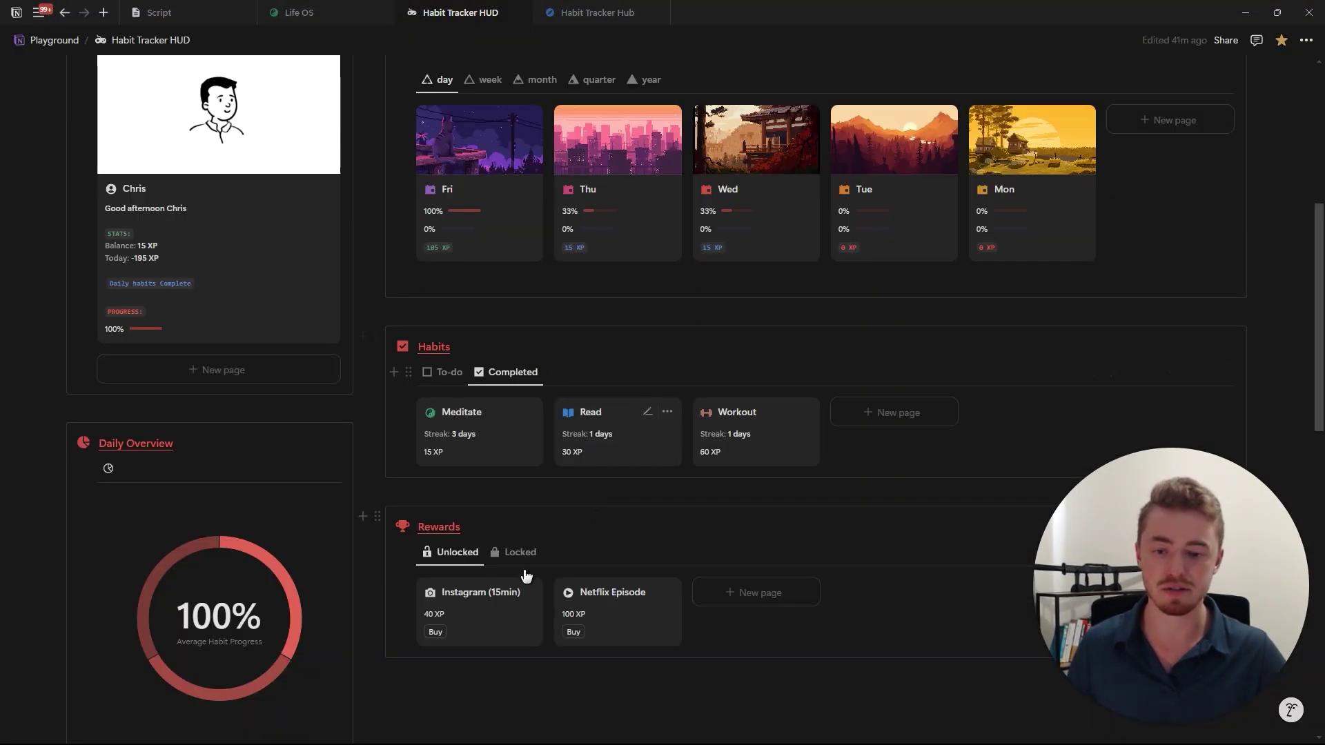
click(505, 621)
click(554, 321)
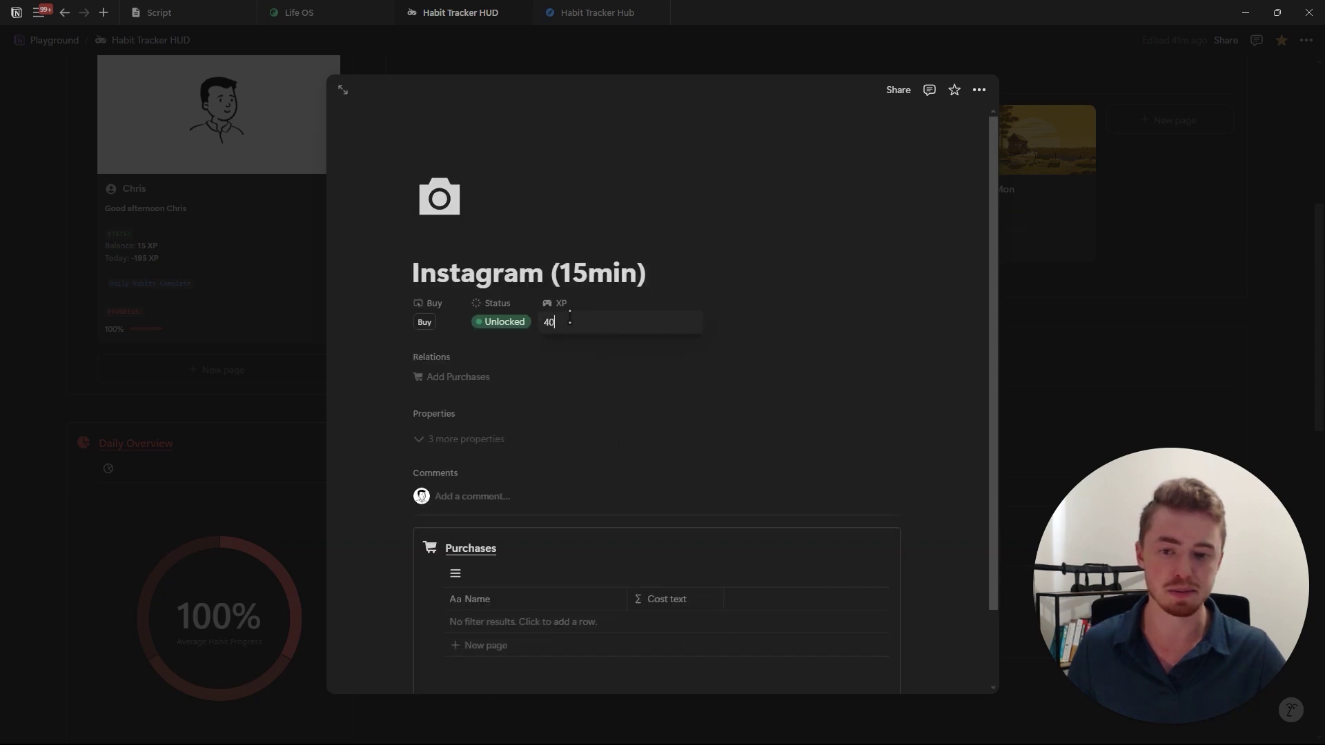
click(1112, 285)
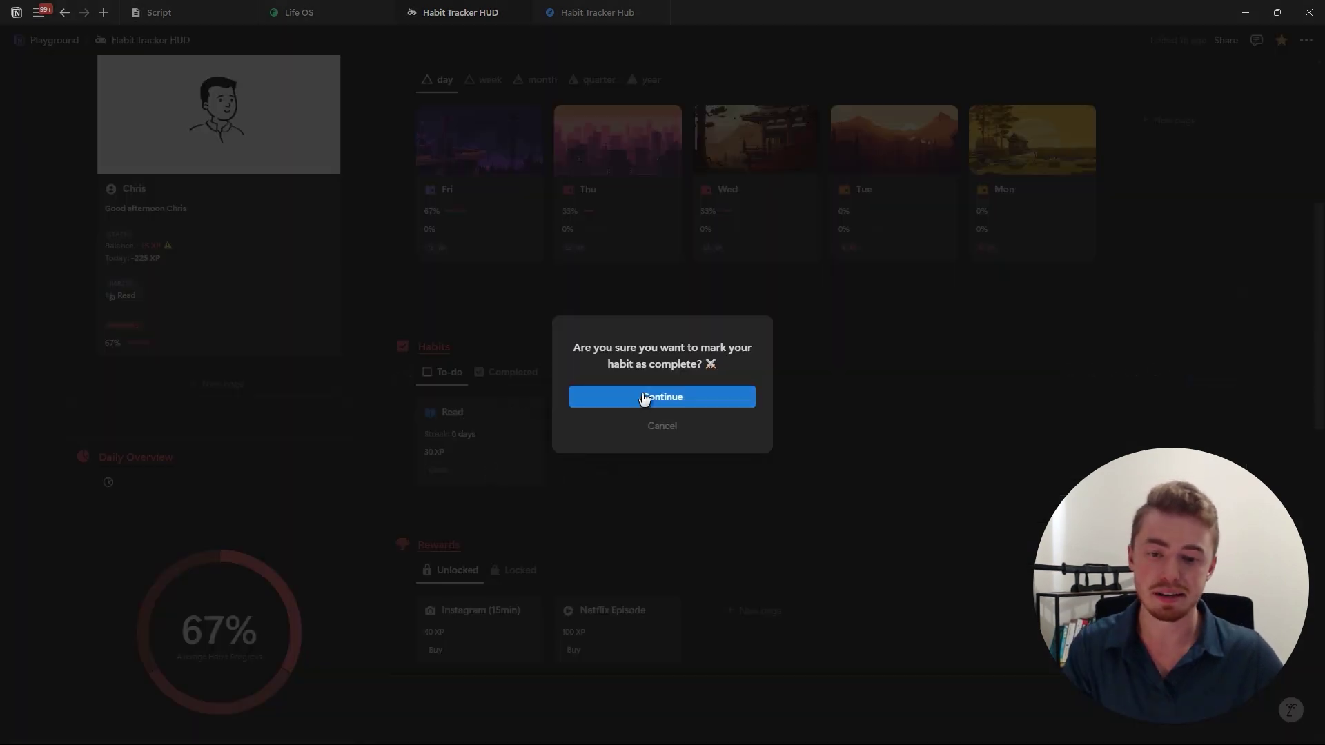
click(644, 396)
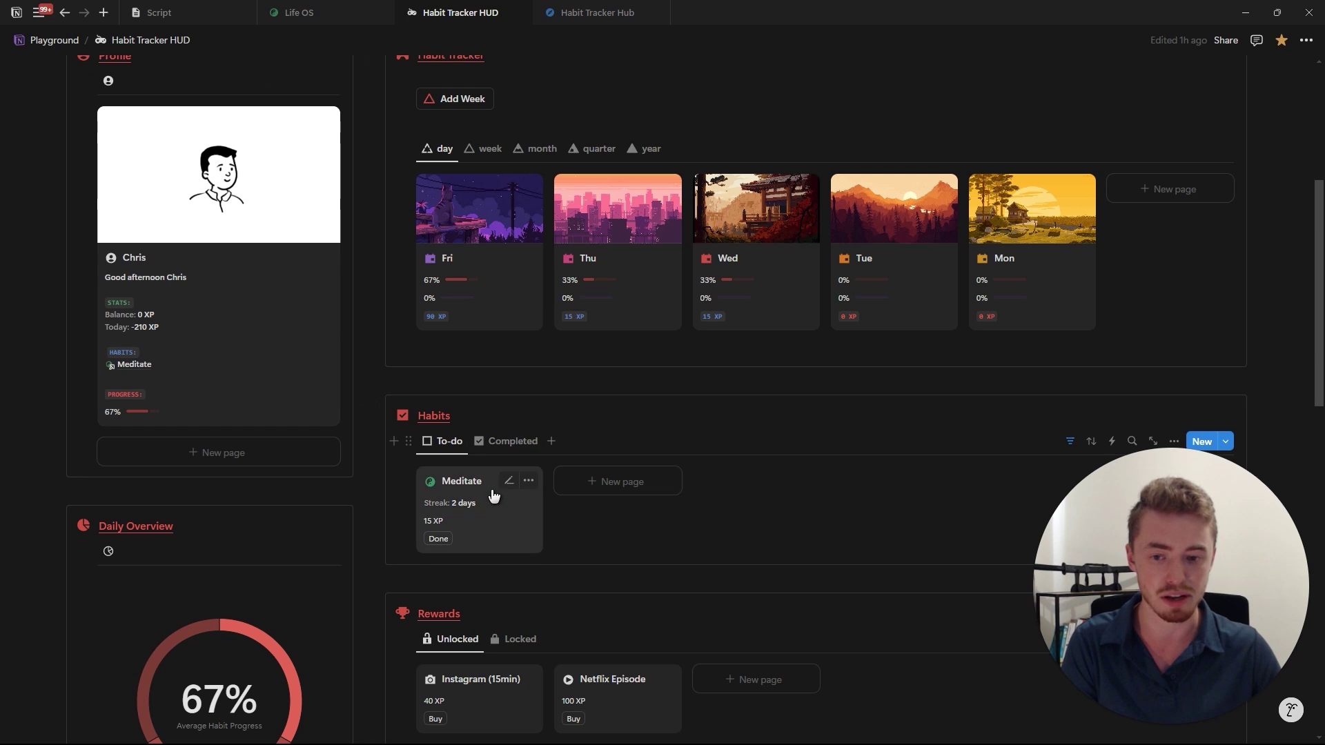
Open the formula behind the profile's 67% progress value
click(126, 421)
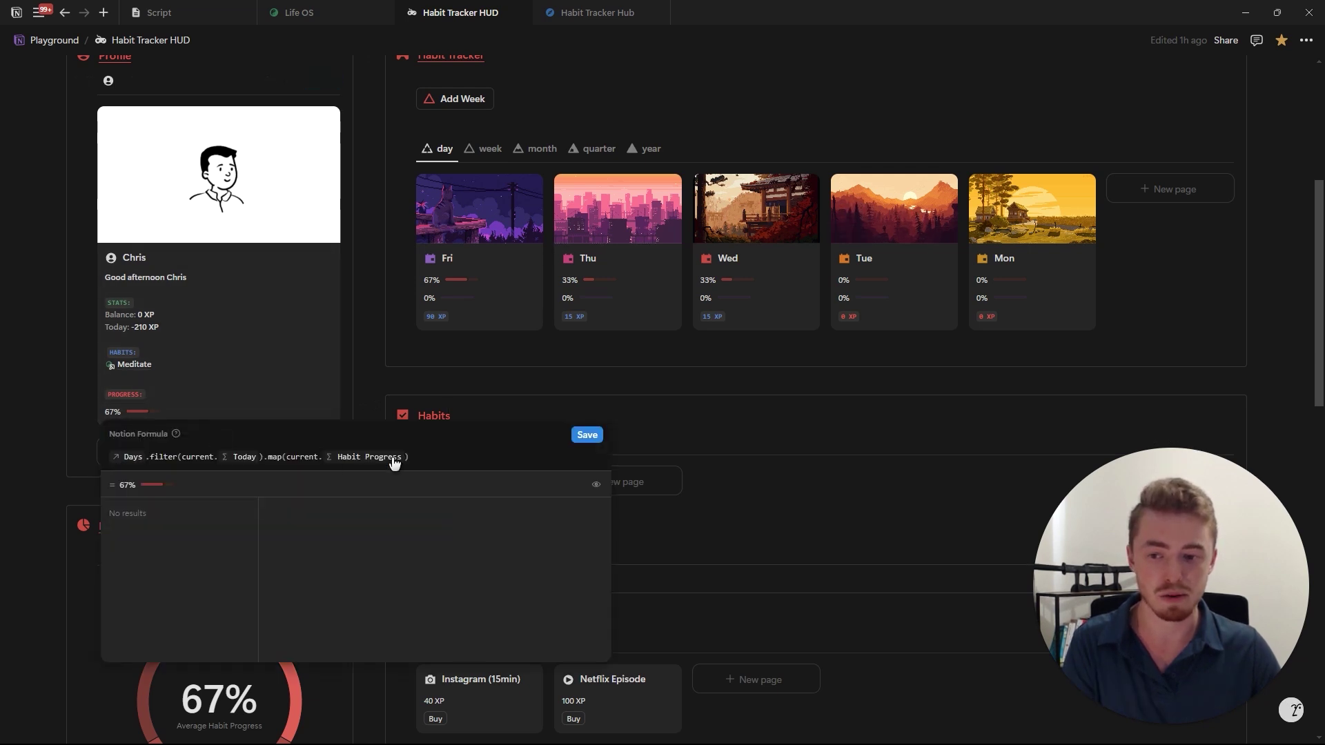
click(442, 428)
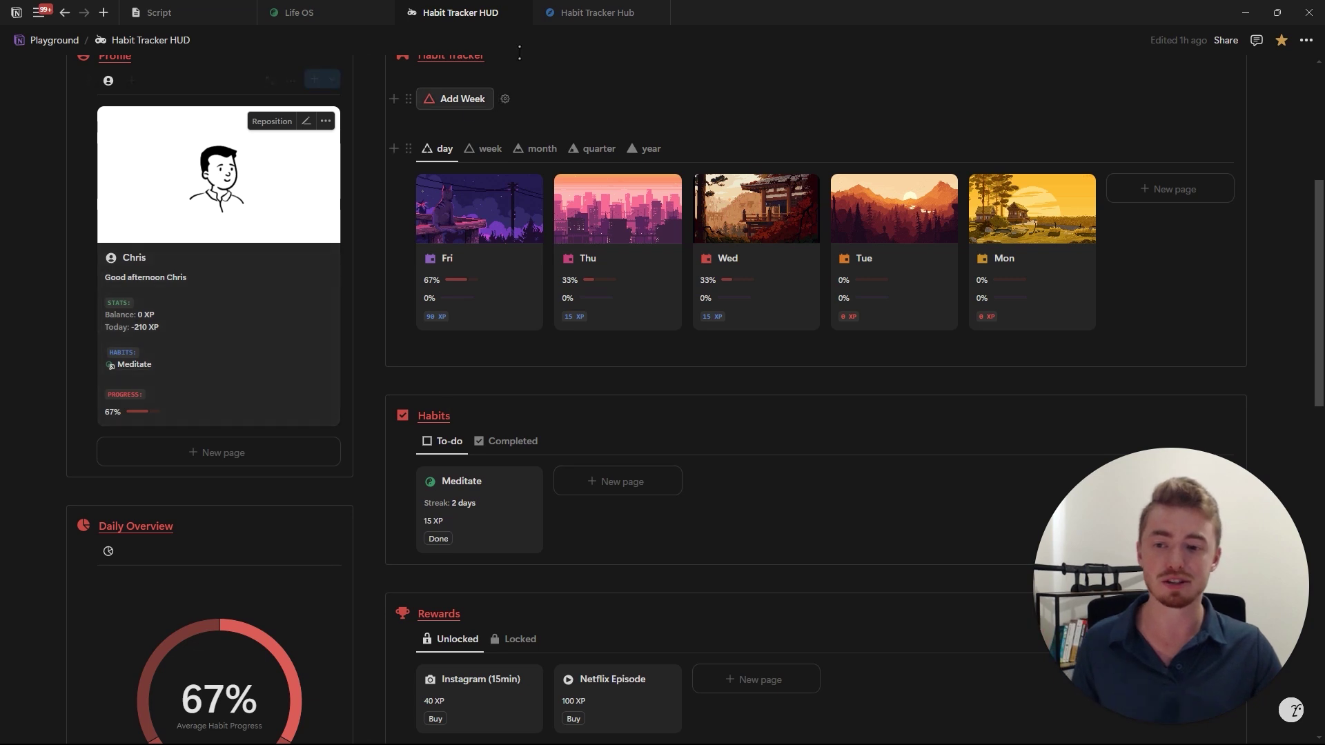
key(ctrl+Tab)
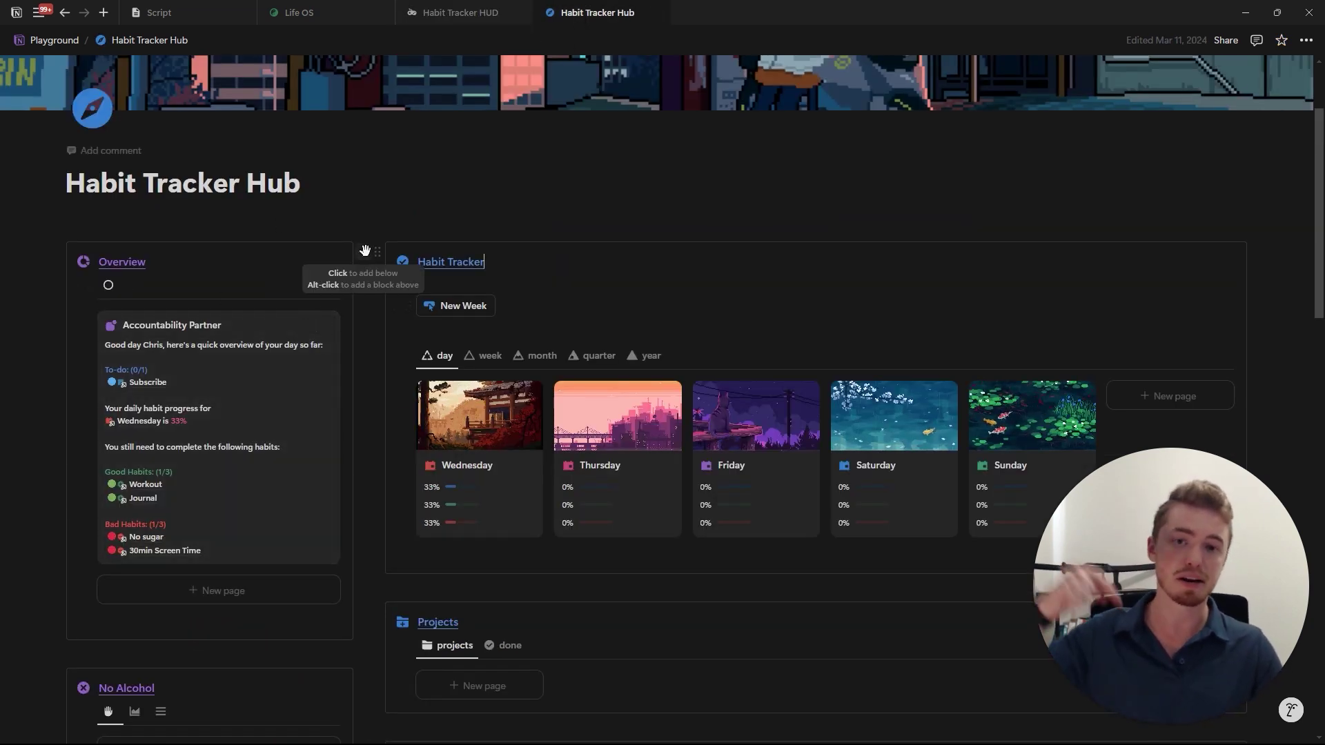
click(455, 12)
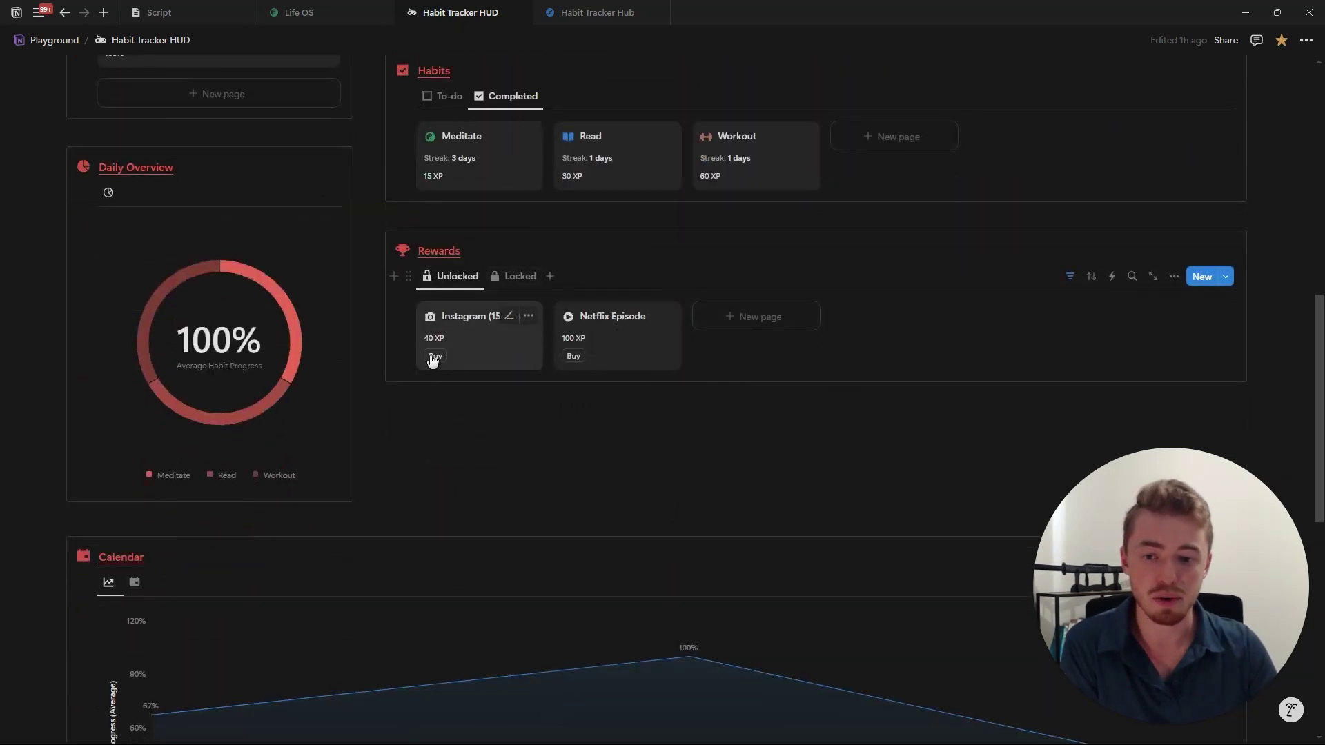
scroll(433, 361, down, 10)
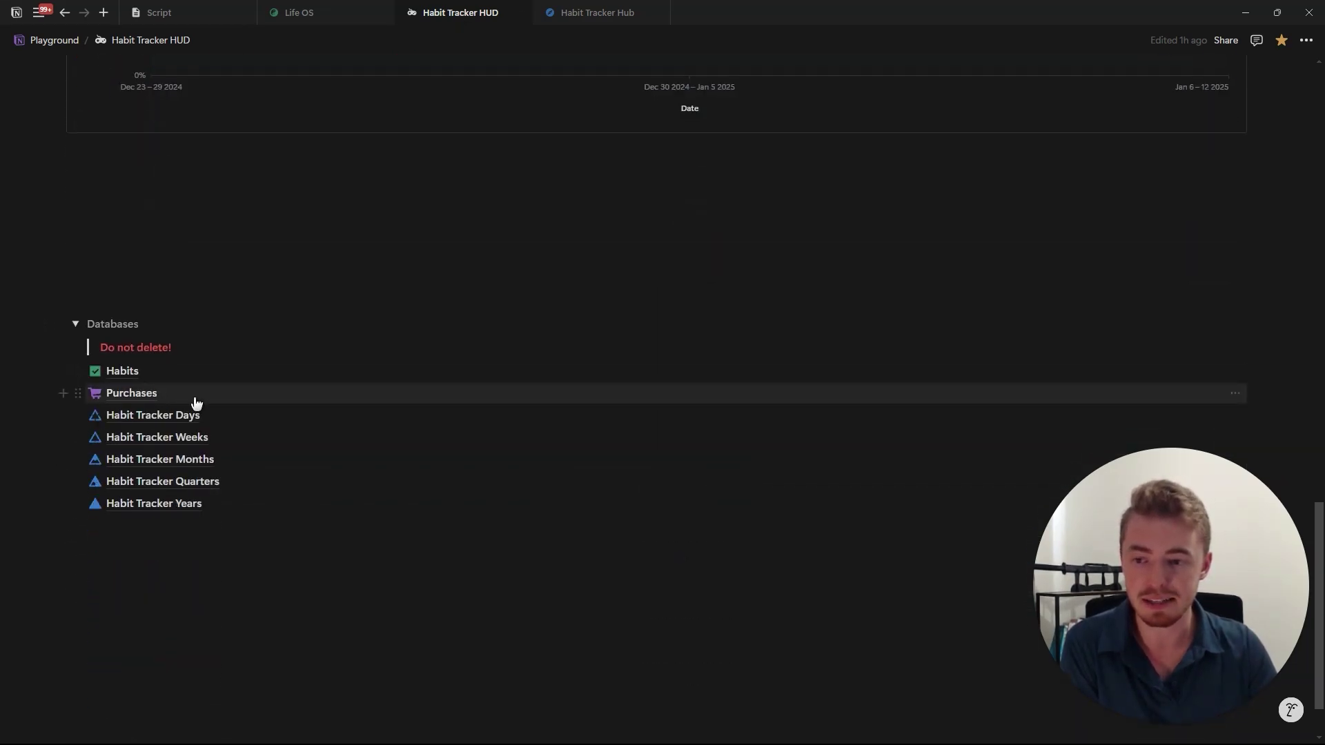
scroll(369, 352, up, 6)
scroll(369, 352, up, 8)
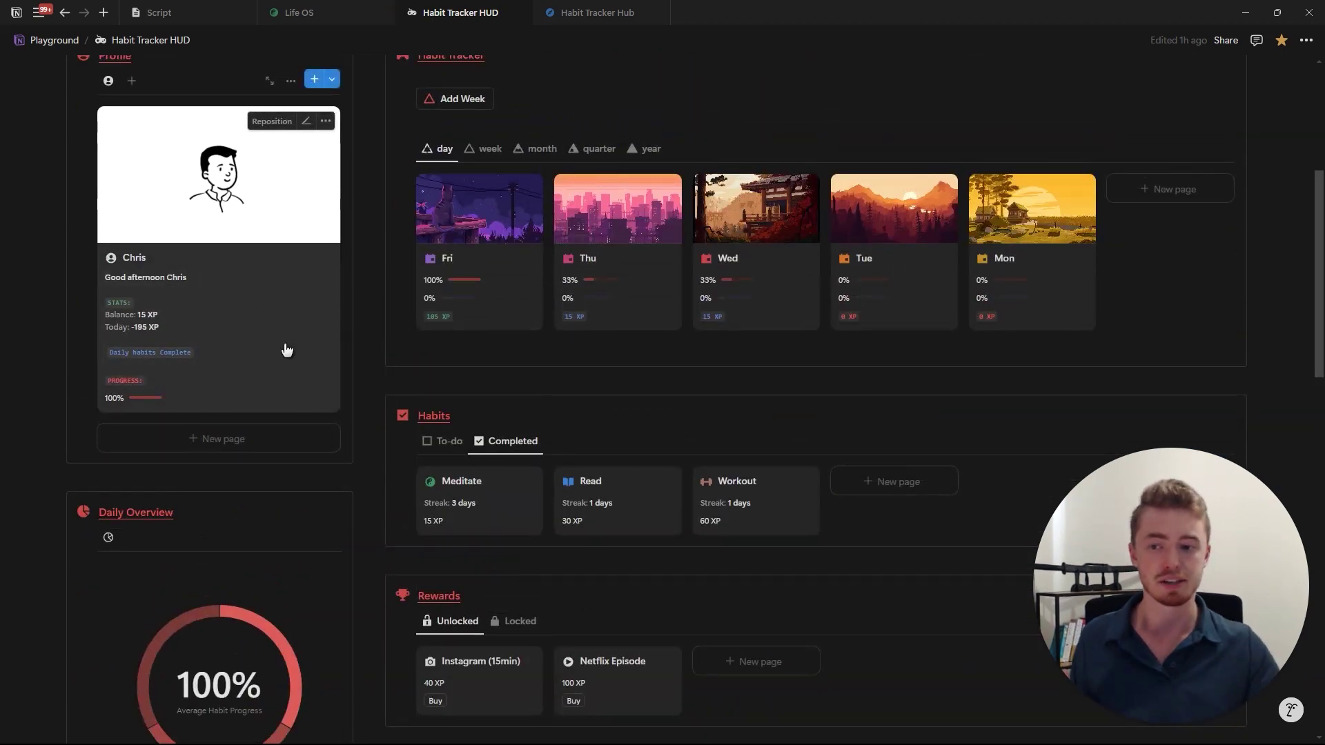
scroll(494, 457, down, 1)
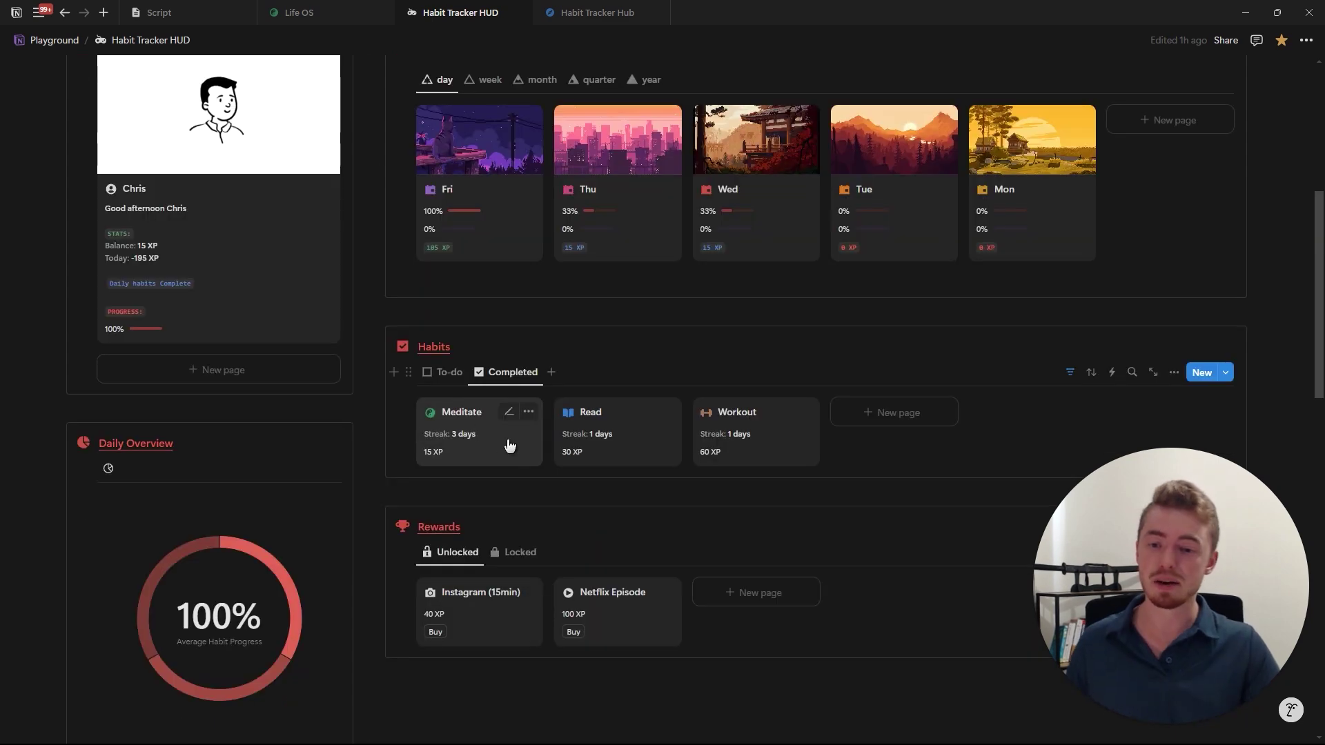
scroll(509, 445, up, 3)
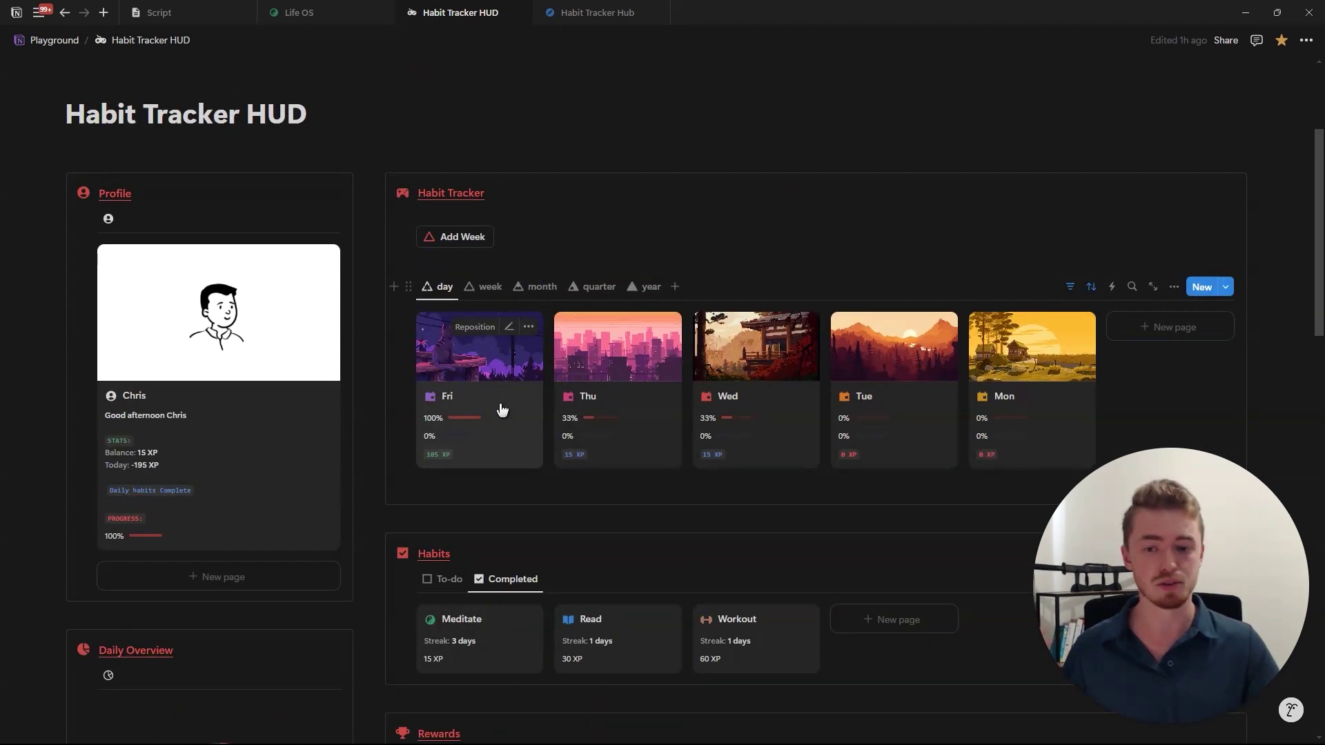
scroll(509, 400, down, 3)
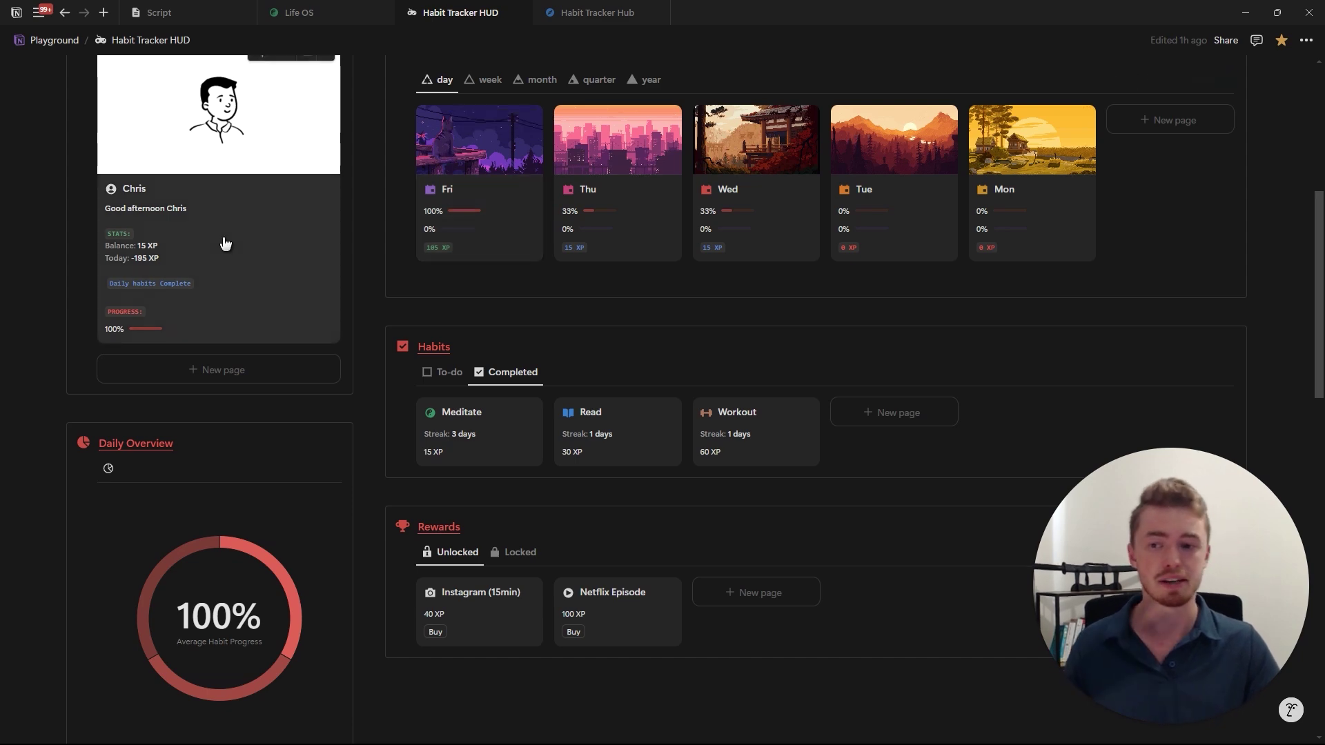
scroll(226, 255, down, 3)
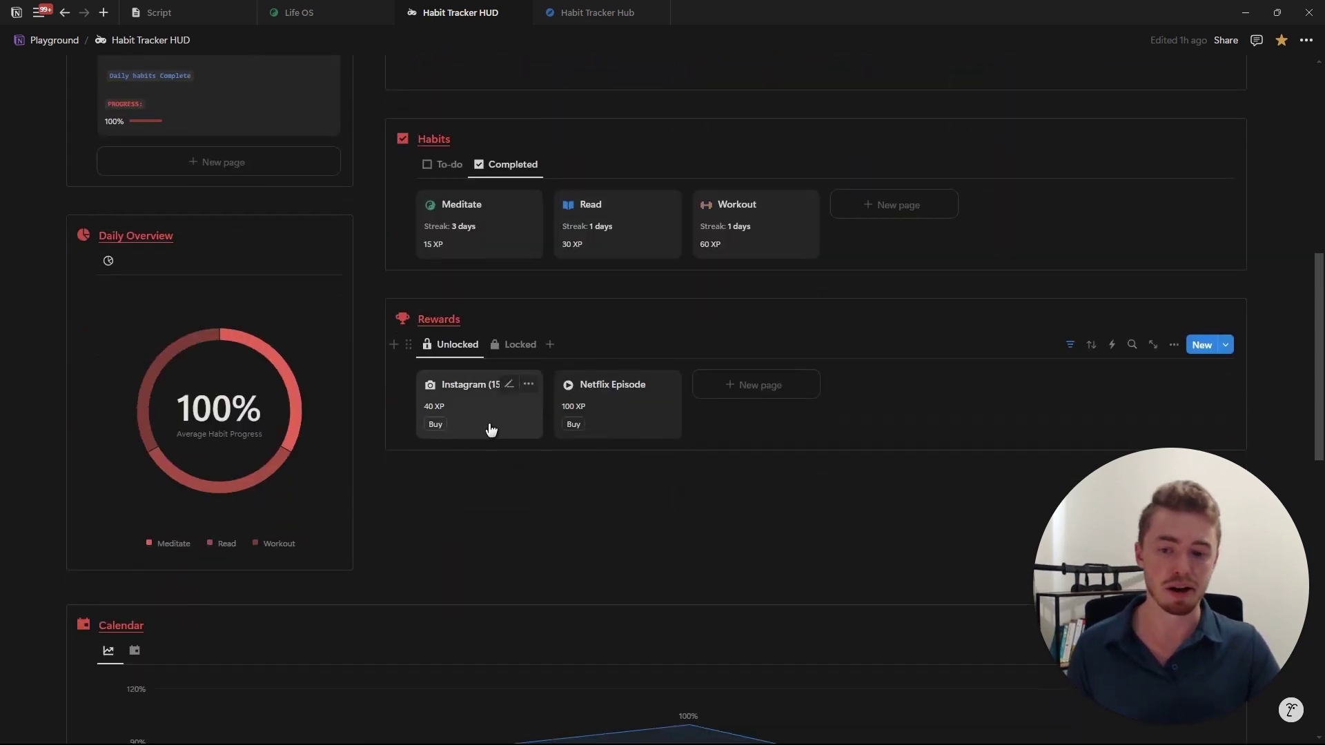
scroll(491, 428, down, 8)
scroll(216, 473, down, 3)
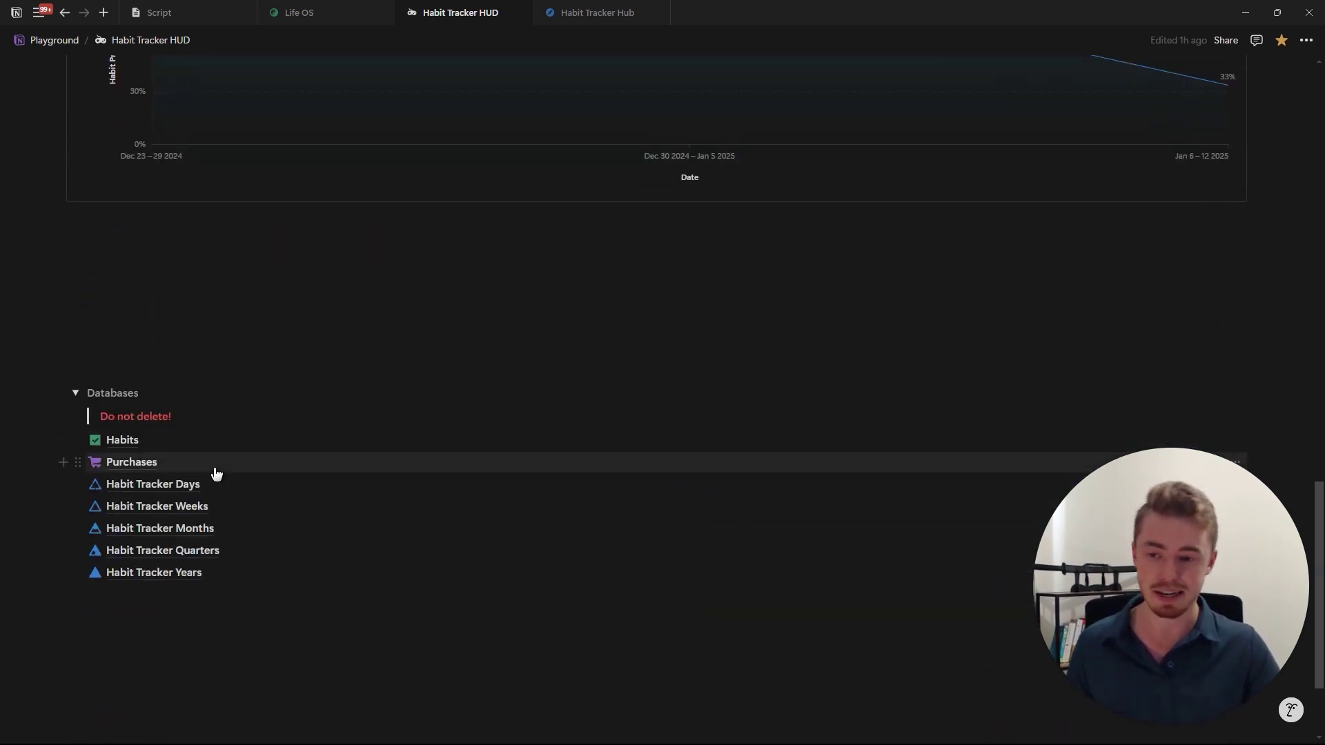
mouse_move(200, 469)
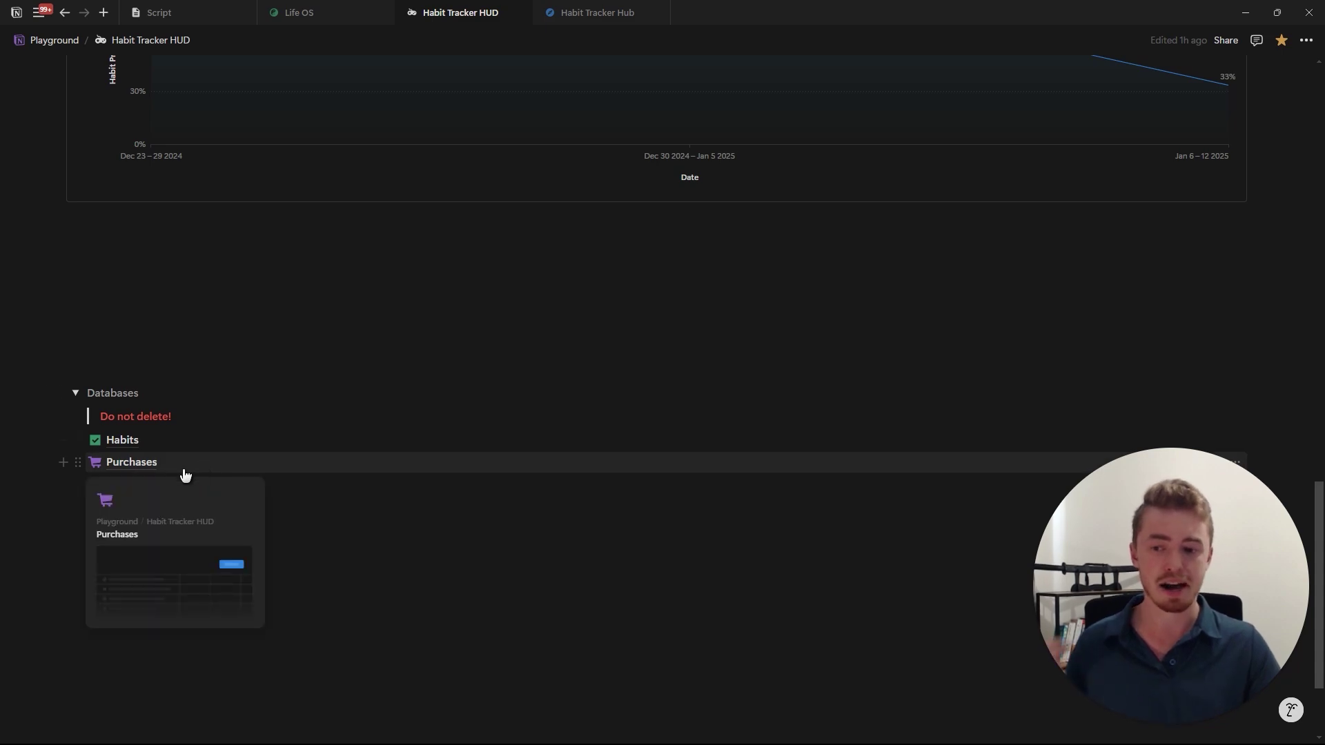
scroll(325, 428, up, 15)
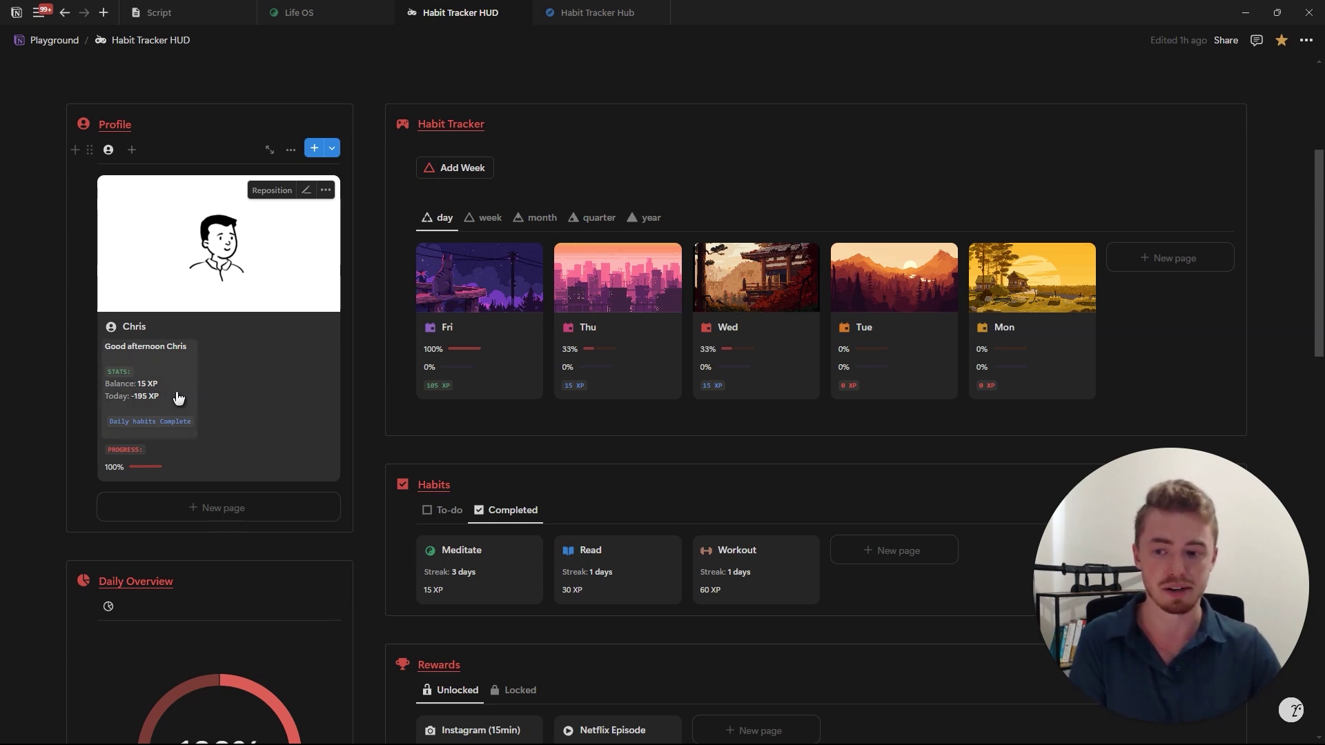
scroll(239, 396, up, 5)
scroll(485, 207, down, 3)
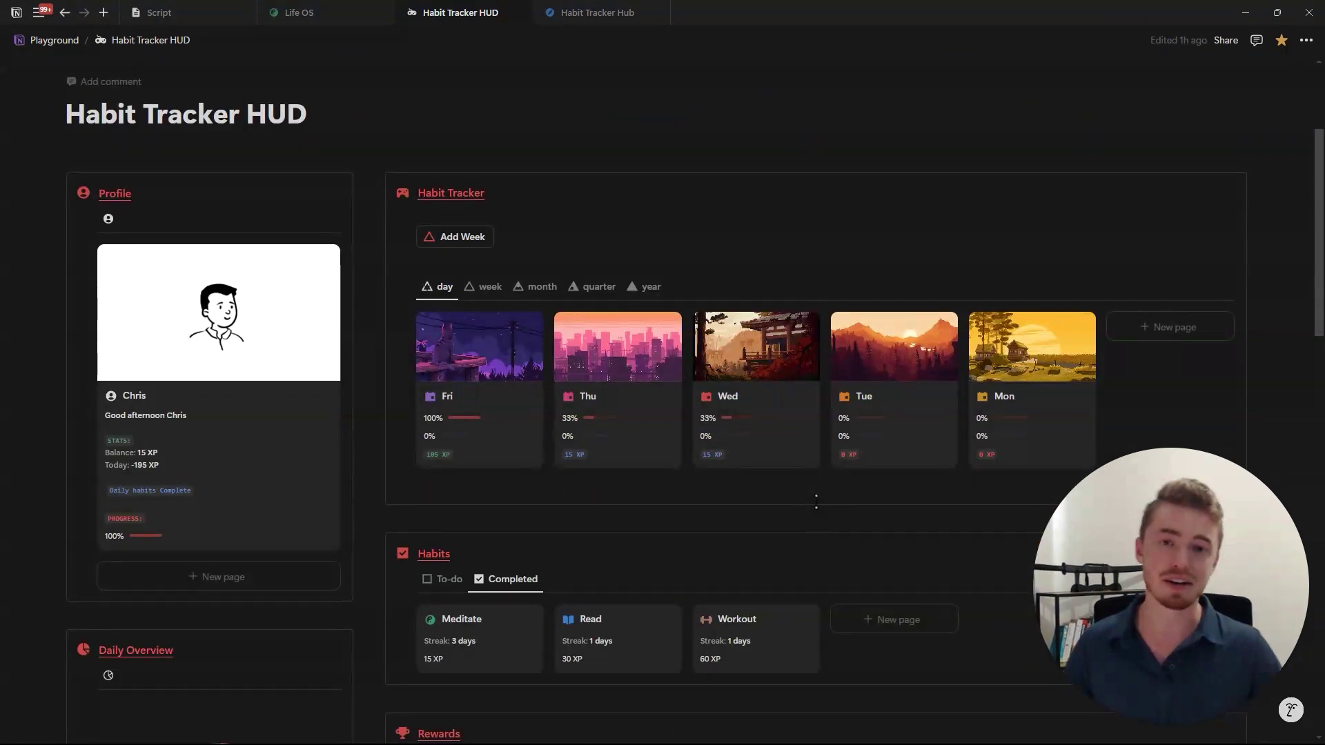